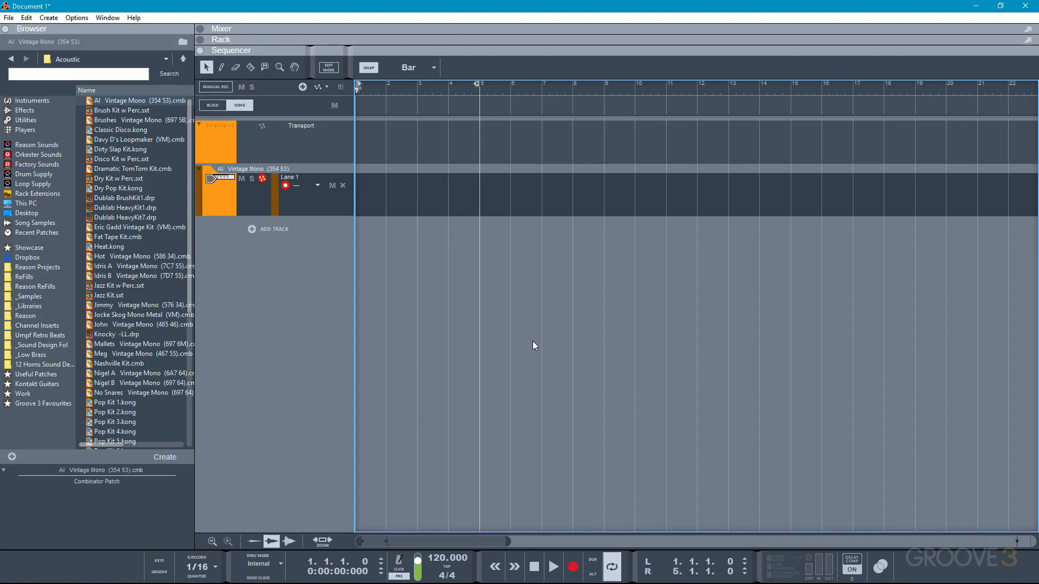
Step: Show the editing tools in the Tool Window and expand only the Quantize section, with the Pitch section collapsed
{"action": "key", "text": "F8"}
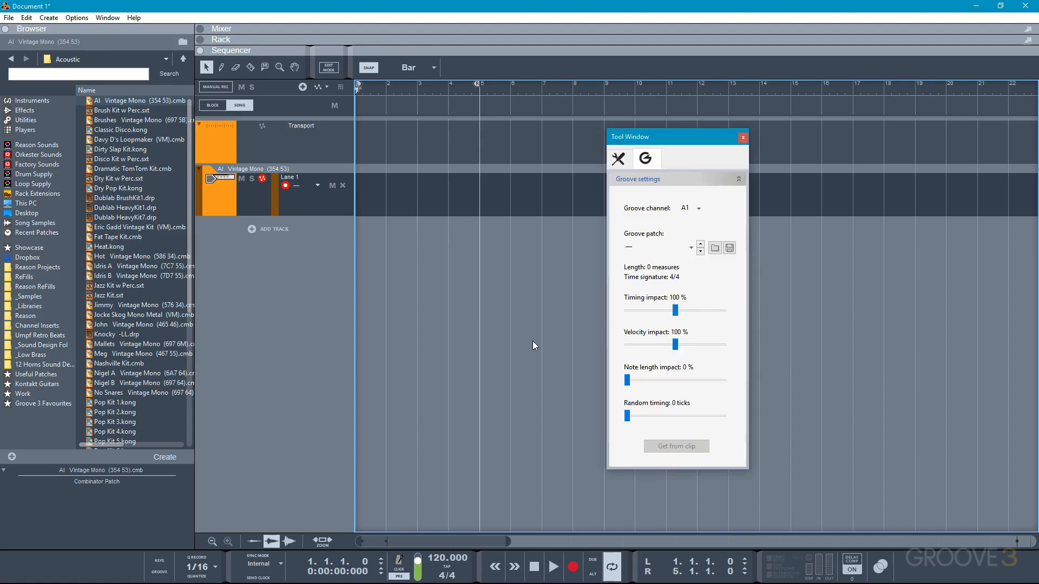
{"action": "left_click", "coordinate": [617, 159]}
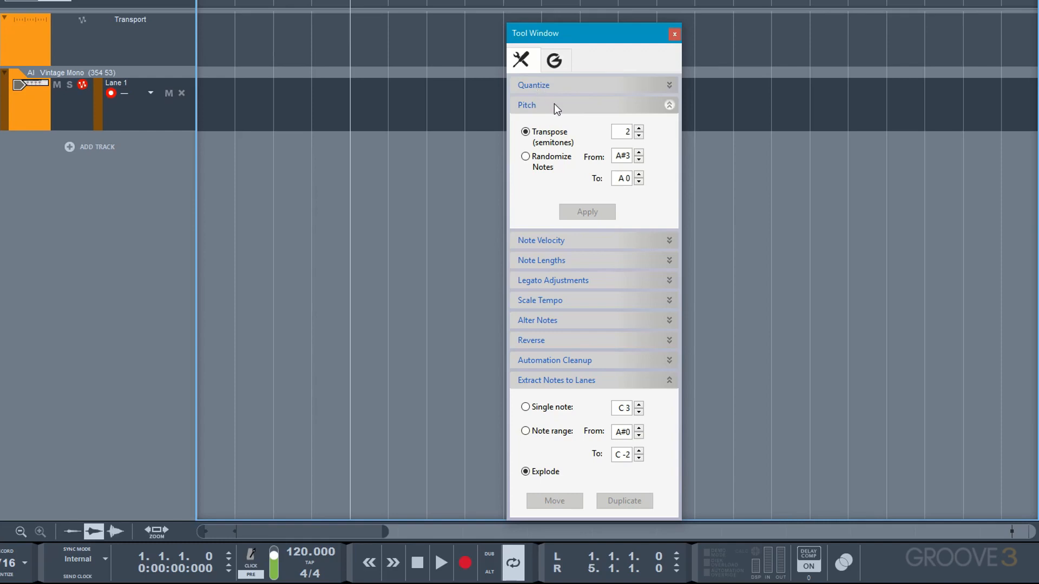
{"action": "left_click", "coordinate": [554, 105]}
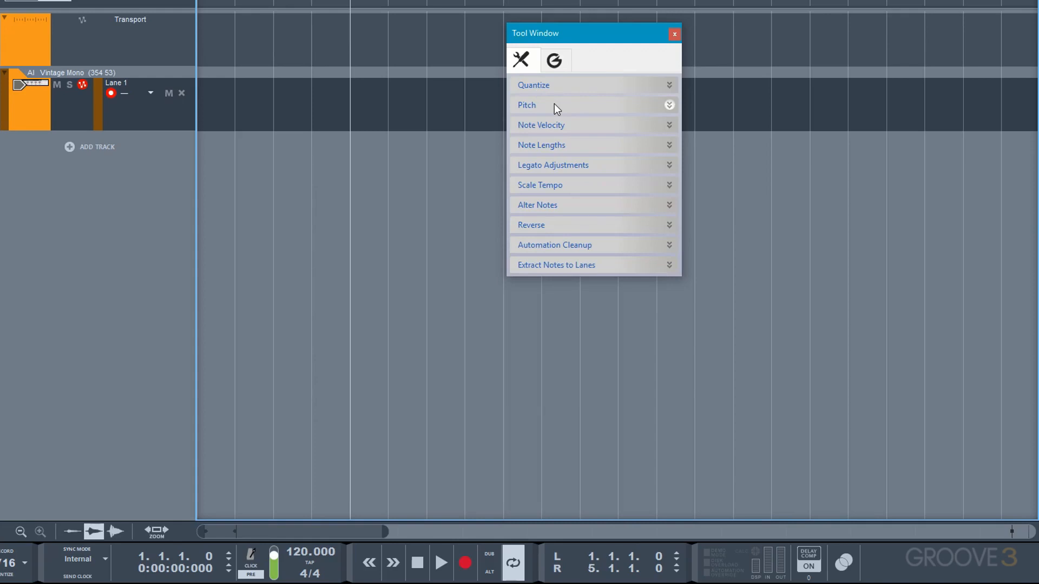
{"action": "left_click", "coordinate": [551, 86]}
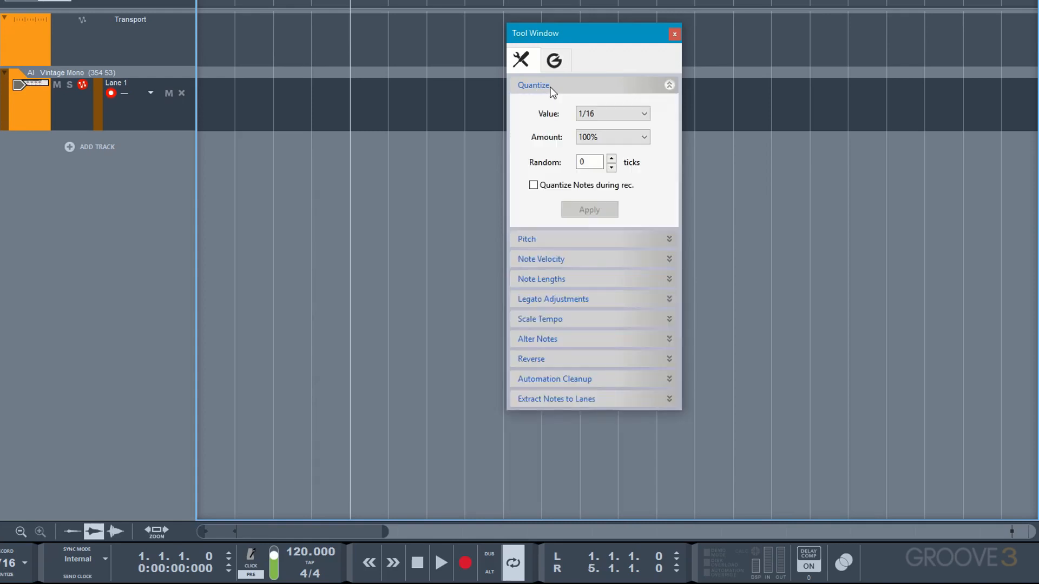
Step: Enable quantizing of notes during recording and set the quantize amount to 50%
{"action": "left_click", "coordinate": [534, 186]}
{"action": "left_click", "coordinate": [589, 140]}
{"action": "left_click", "coordinate": [584, 181]}
Step: Record a drum take on the Vintage Mono track and open the recorded clip for note editing
{"action": "key", "text": "ctrl+Return"}
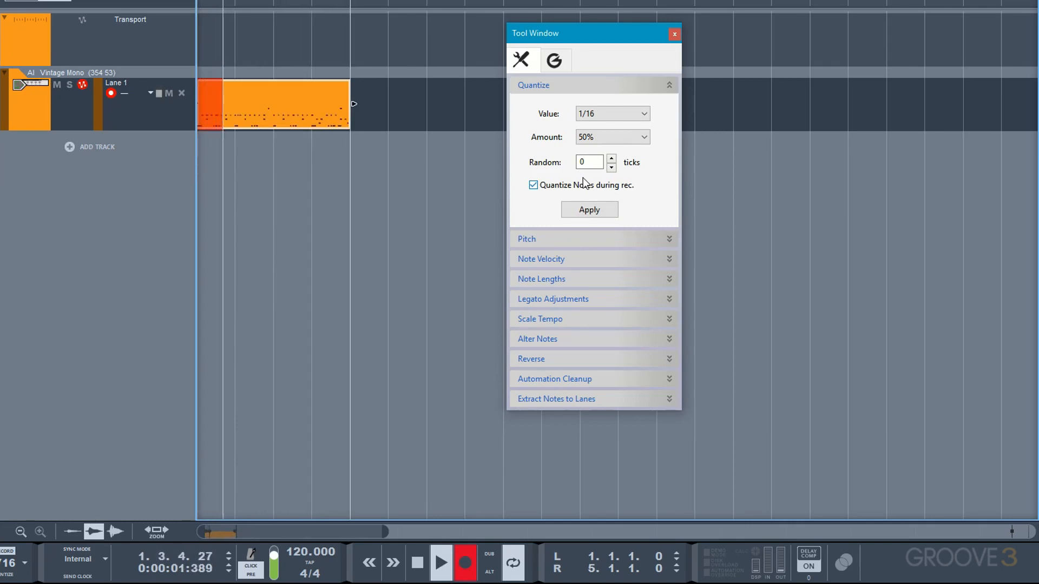
{"action": "key", "text": "space"}
{"action": "double_click", "coordinate": [294, 100]}
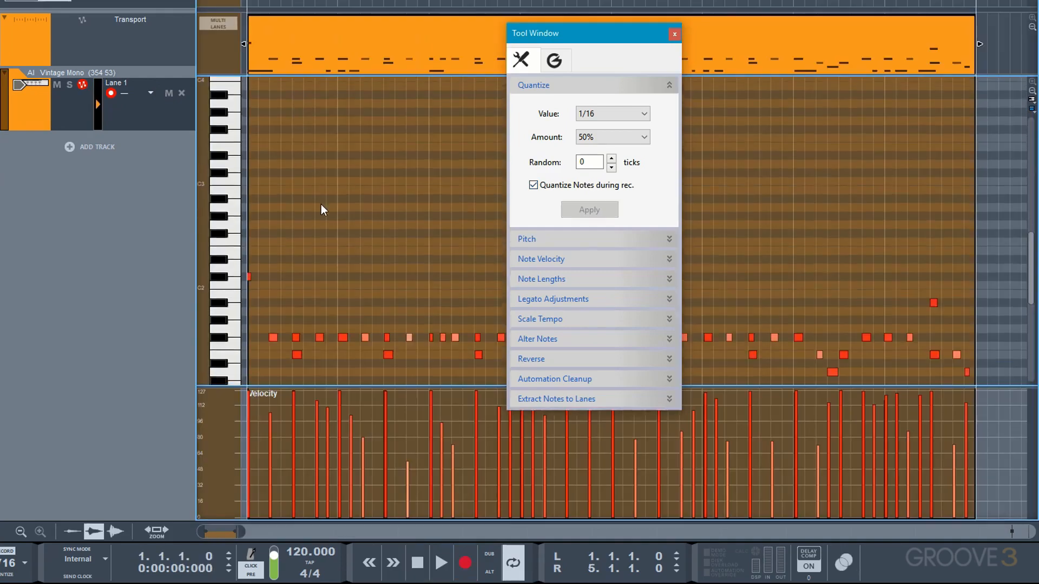
{"action": "scroll", "coordinate": [321, 207], "scroll_direction": "down", "scroll_amount": 3}
{"action": "scroll", "coordinate": [321, 207], "scroll_direction": "up", "scroll_amount": 5, "text": "ctrl"}
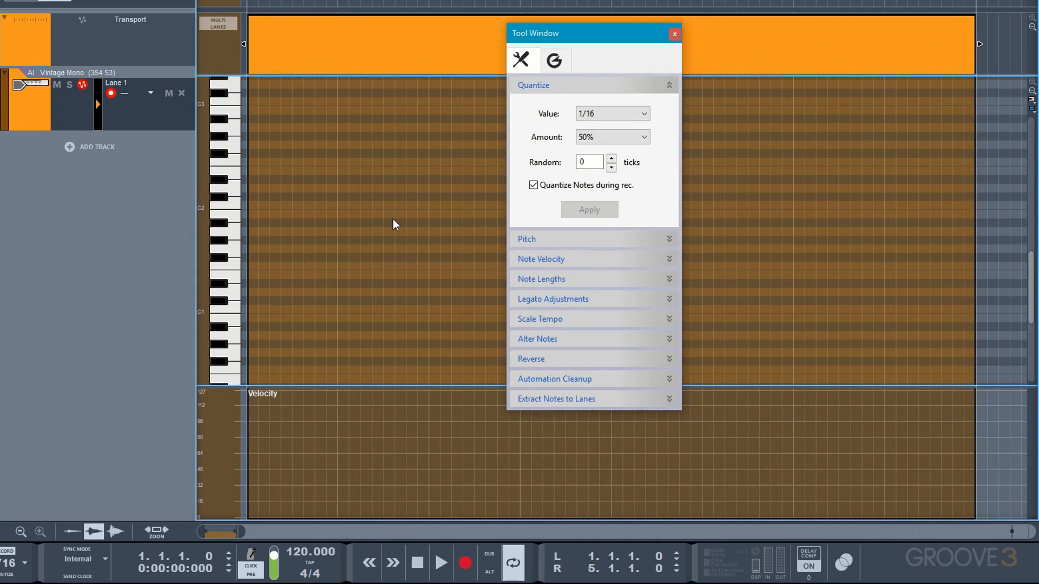
Step: Set the quantize amount to 100% and the random offset to 100 ticks
{"action": "left_click", "coordinate": [597, 139]}
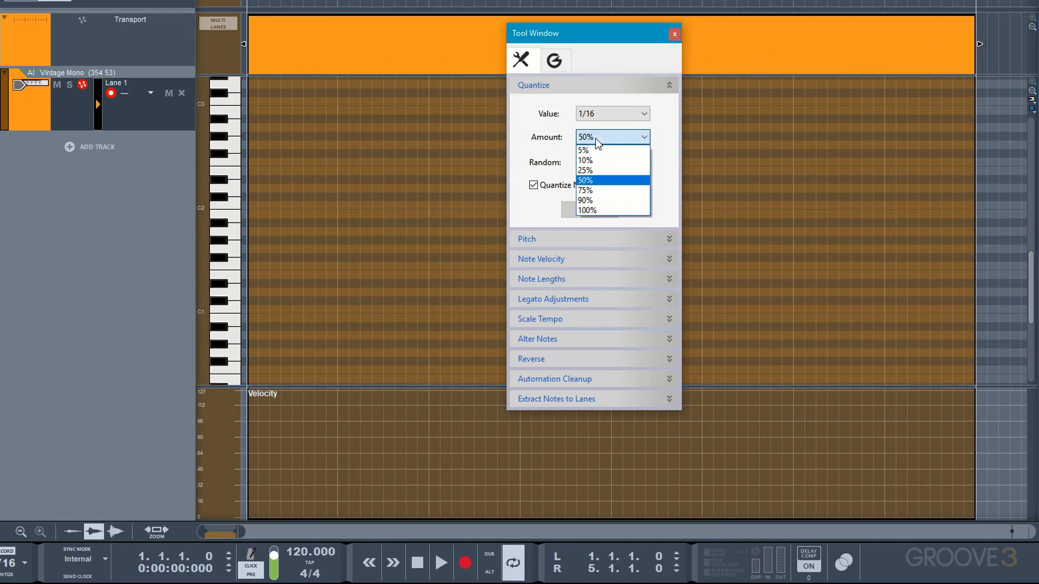
{"action": "left_click", "coordinate": [589, 210]}
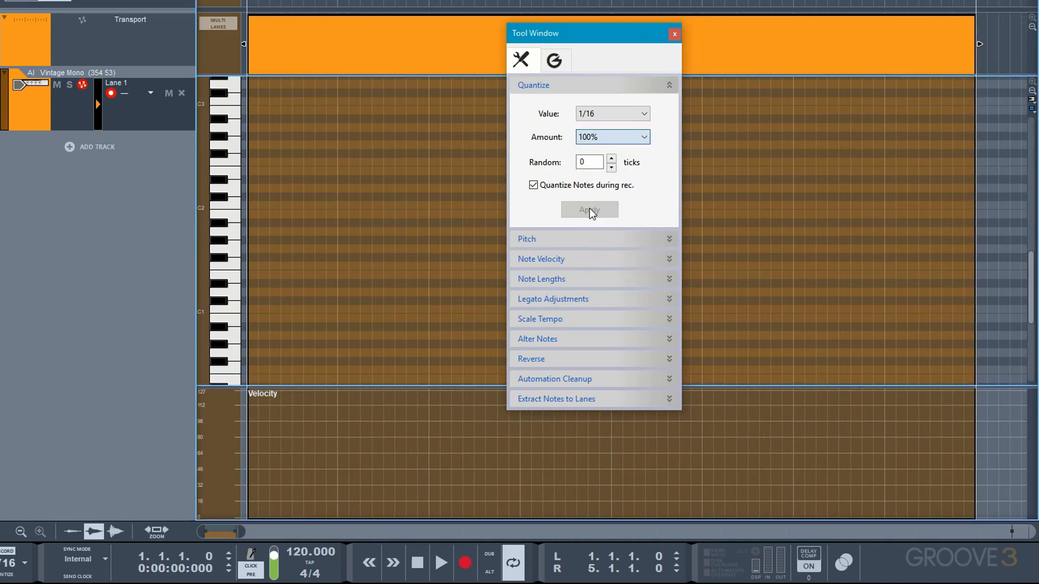
{"action": "left_click", "coordinate": [613, 158]}
{"action": "left_click", "coordinate": [612, 158]}
{"action": "left_click", "coordinate": [612, 159]}
{"action": "left_click", "coordinate": [612, 159]}
{"action": "left_click_drag", "start_coordinate": [600, 161], "coordinate": [559, 157]}
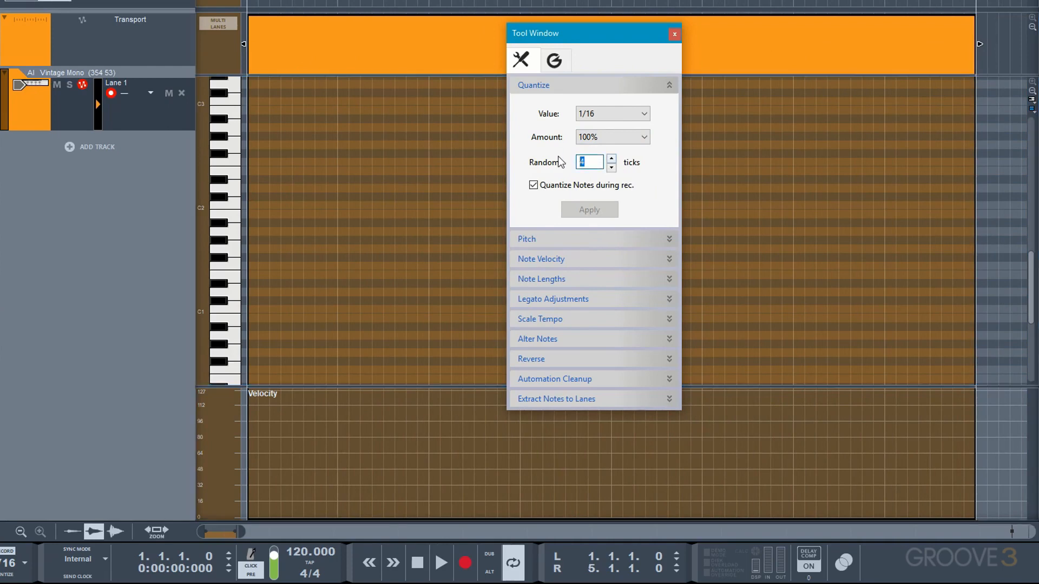
{"action": "type", "text": "10"}
{"action": "left_click", "coordinate": [427, 197]}
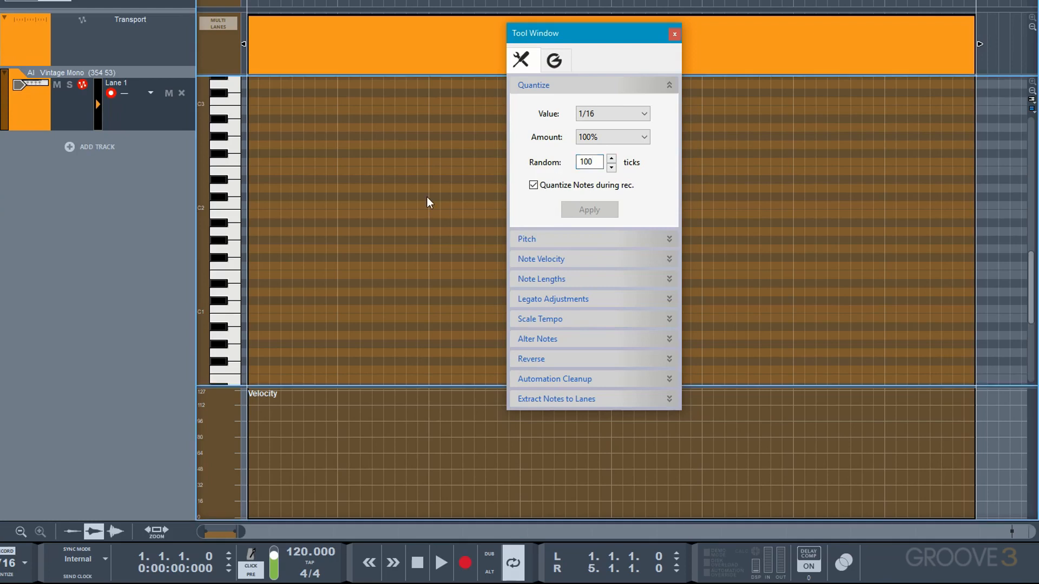
Step: Record a new drum take into the open clip and set the quantize random offset to 0 ticks
{"action": "key", "text": "r"}
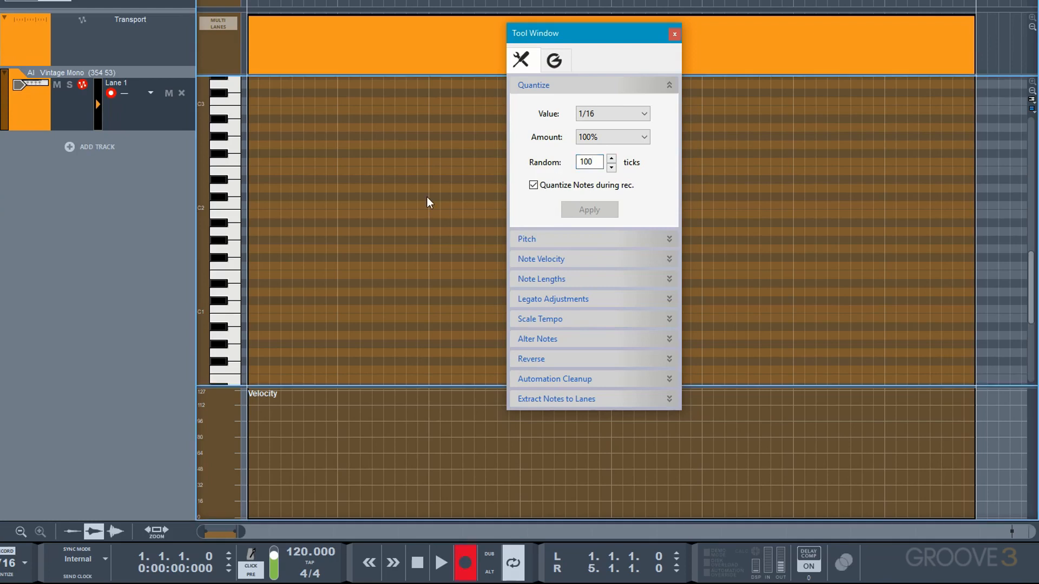
{"action": "key", "text": "space"}
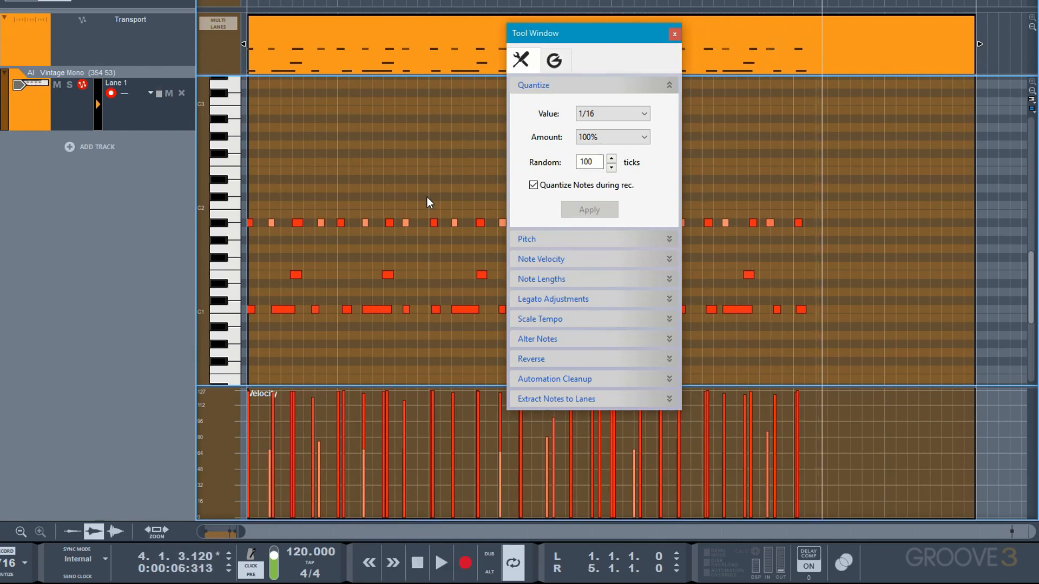
{"action": "double_click", "coordinate": [594, 162]}
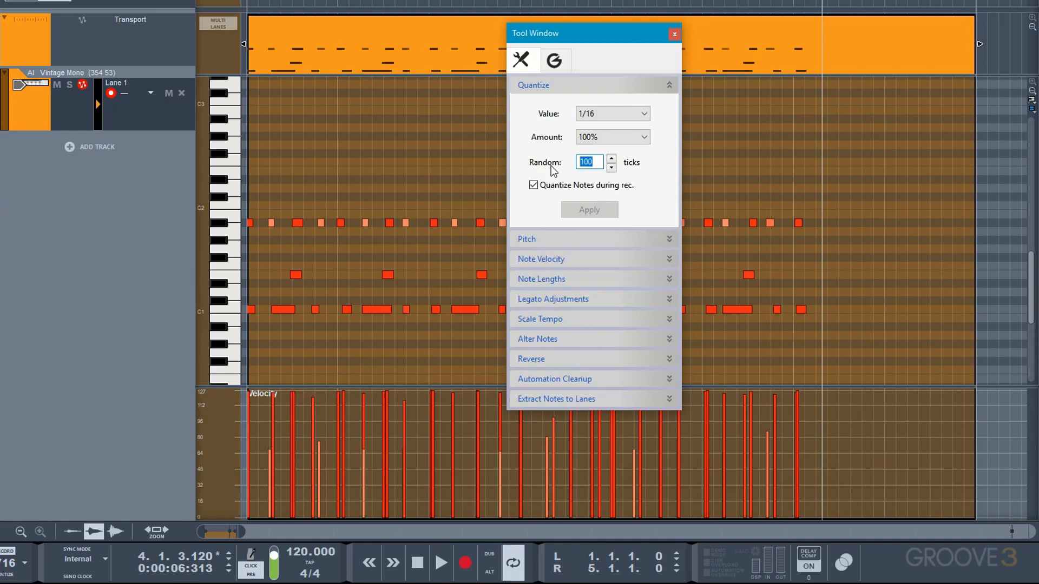
{"action": "type", "text": "0"}
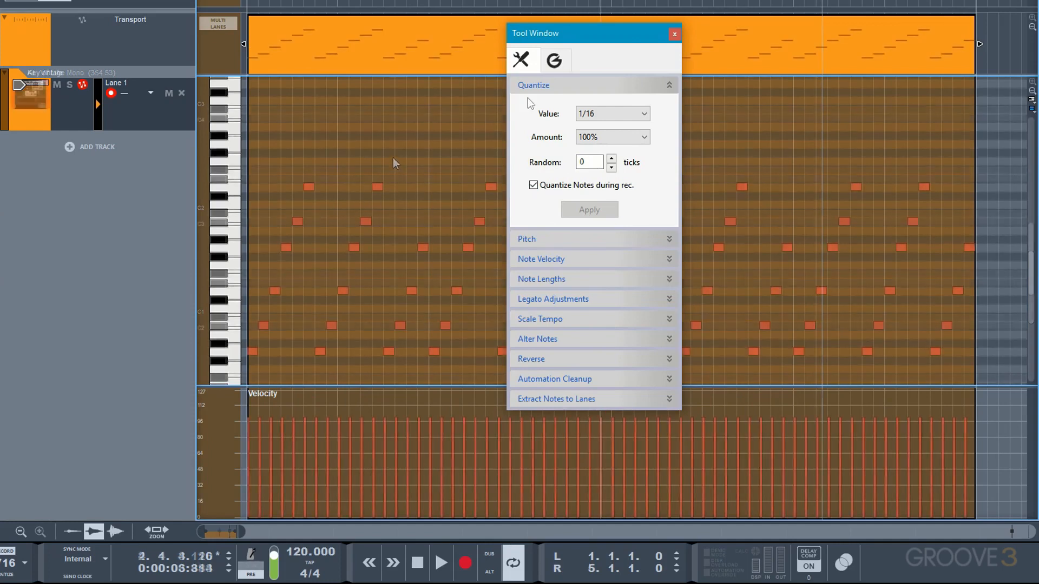
Step: Select a few notes in the first half of the Key of Life clip and transpose them by 12 semitones with the Pitch tool
{"action": "left_click", "coordinate": [541, 84]}
{"action": "left_click", "coordinate": [551, 106]}
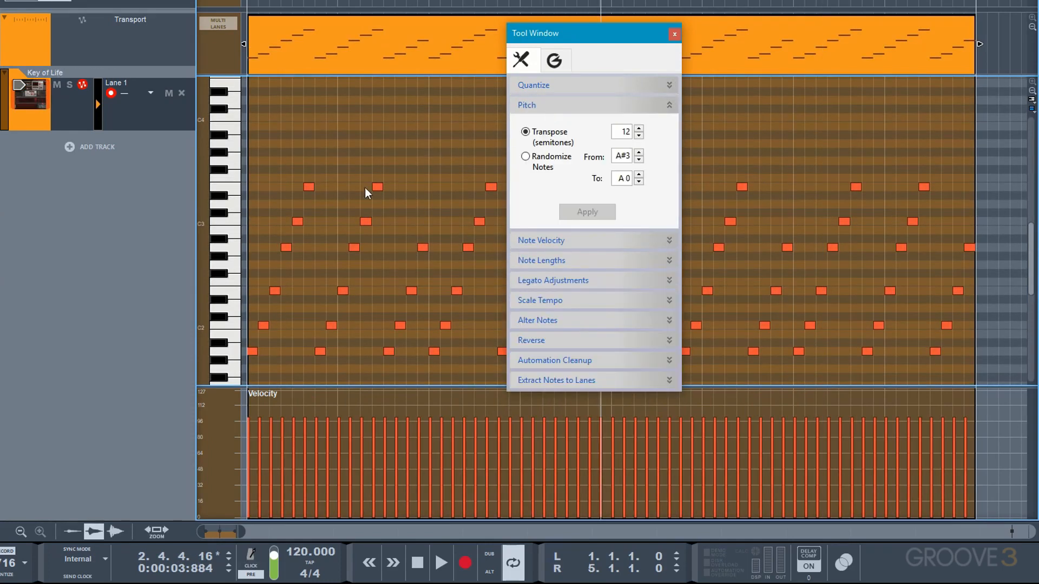
{"action": "left_click_drag", "start_coordinate": [374, 215], "coordinate": [441, 259]}
{"action": "left_click", "coordinate": [585, 212]}
Step: Transpose the selected notes by -12 semitones and leave the clip's note editor
{"action": "double_click", "coordinate": [625, 133]}
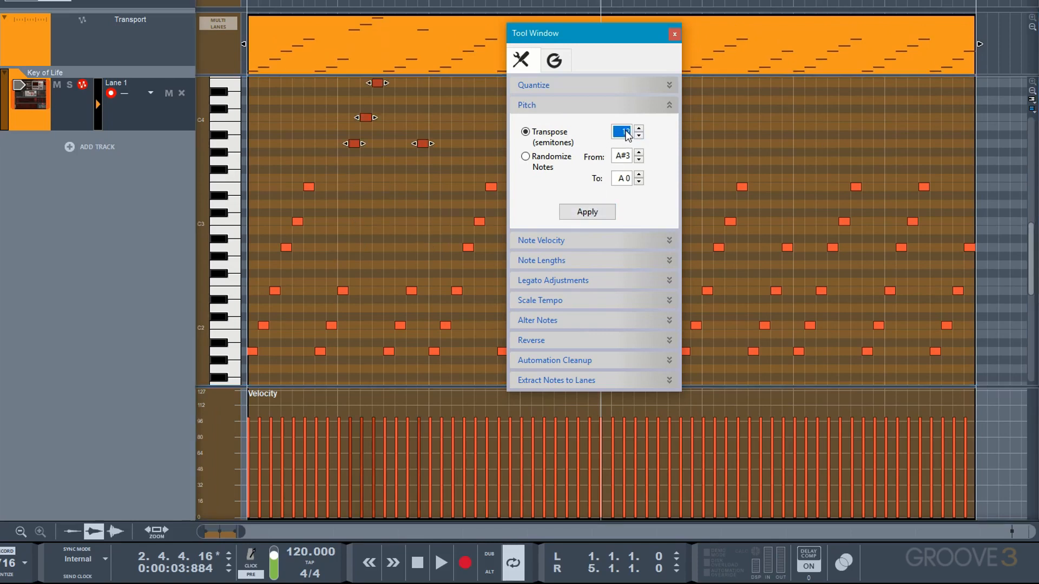
{"action": "left_click", "coordinate": [600, 212]}
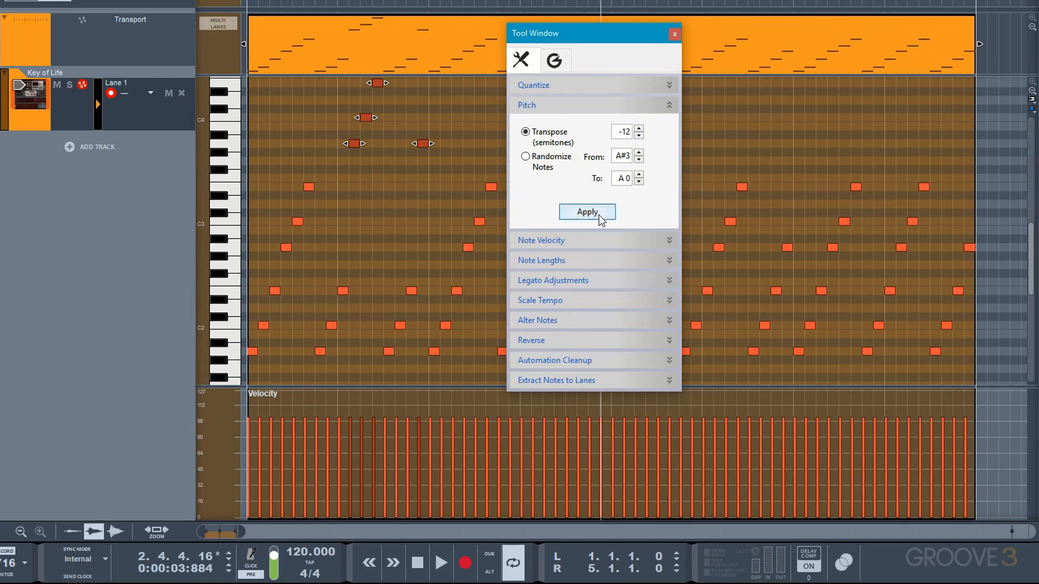
{"action": "key", "text": "Escape"}
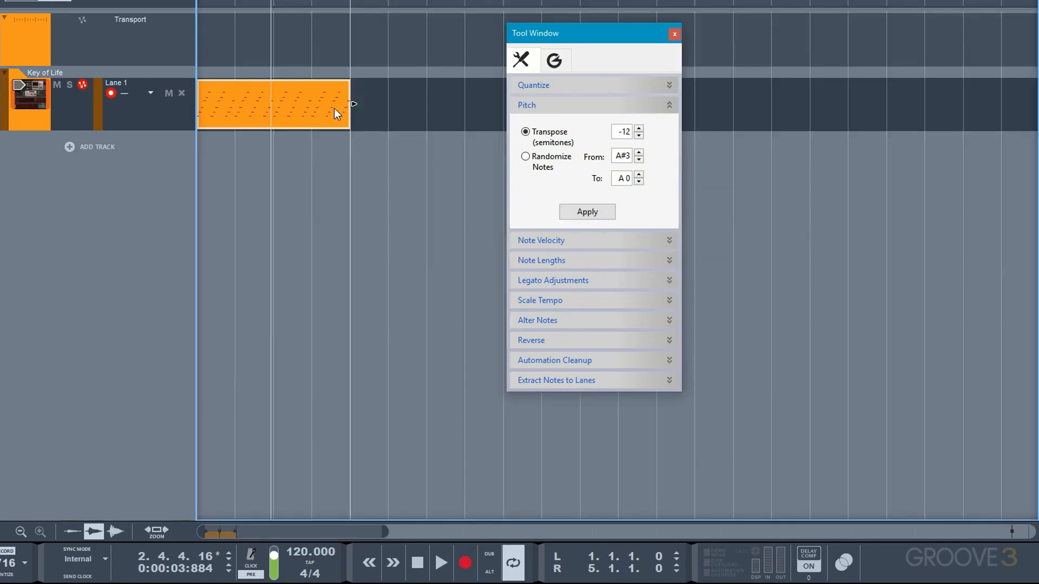
Step: Transpose the whole Key of Life clip by 12 semitones during playback and open it for note editing
{"action": "key", "text": "space"}
{"action": "double_click", "coordinate": [619, 134]}
{"action": "type", "text": "12"}
{"action": "left_click", "coordinate": [592, 214]}
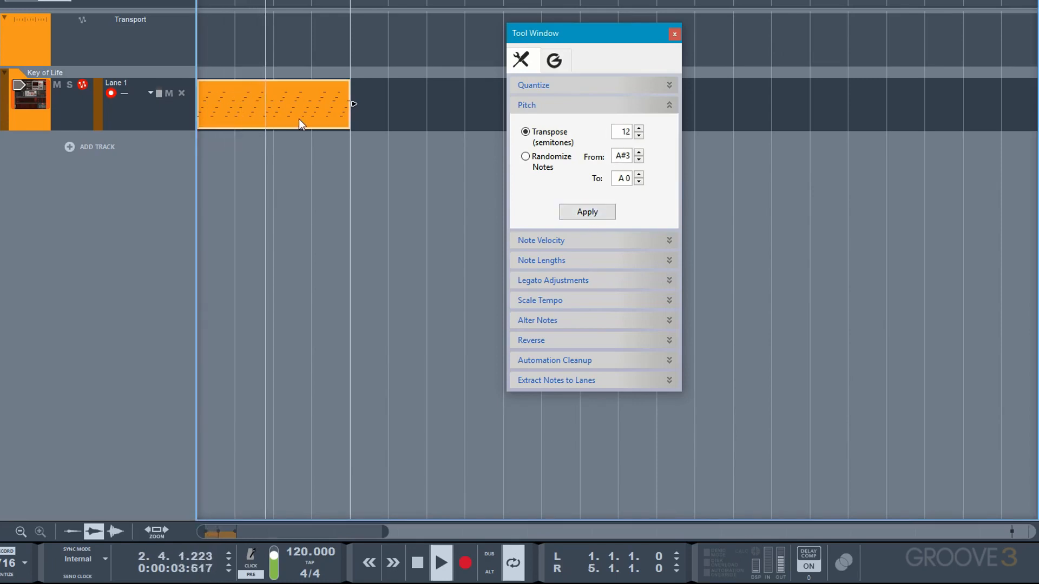
{"action": "key", "text": "space"}
{"action": "double_click", "coordinate": [287, 106]}
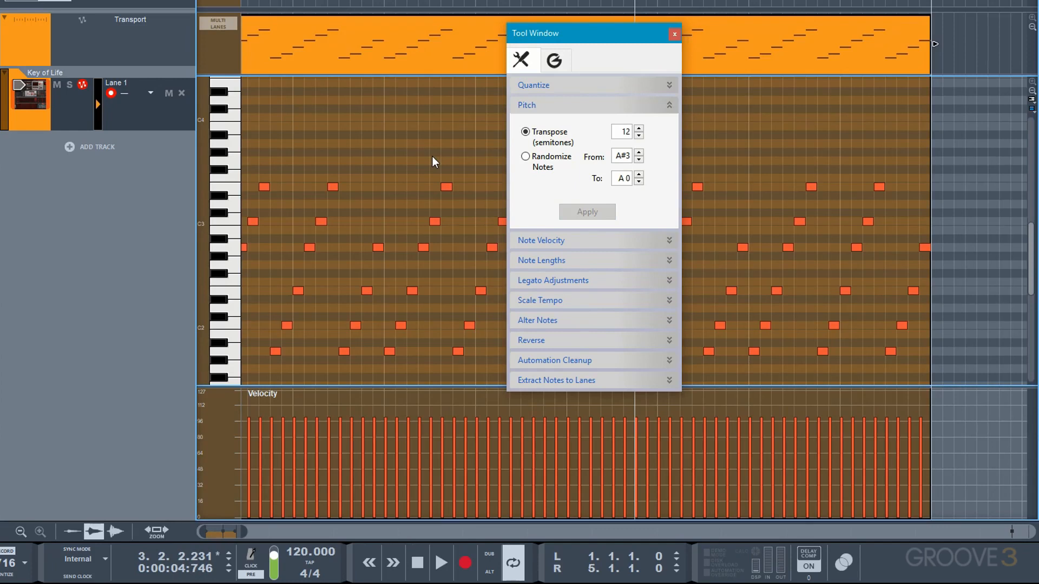
Step: Try randomizing the clip's note pitches between A#3 and A0 while it plays, and undo the randomization
{"action": "key", "text": "space"}
{"action": "left_click", "coordinate": [525, 156]}
{"action": "left_click", "coordinate": [578, 213]}
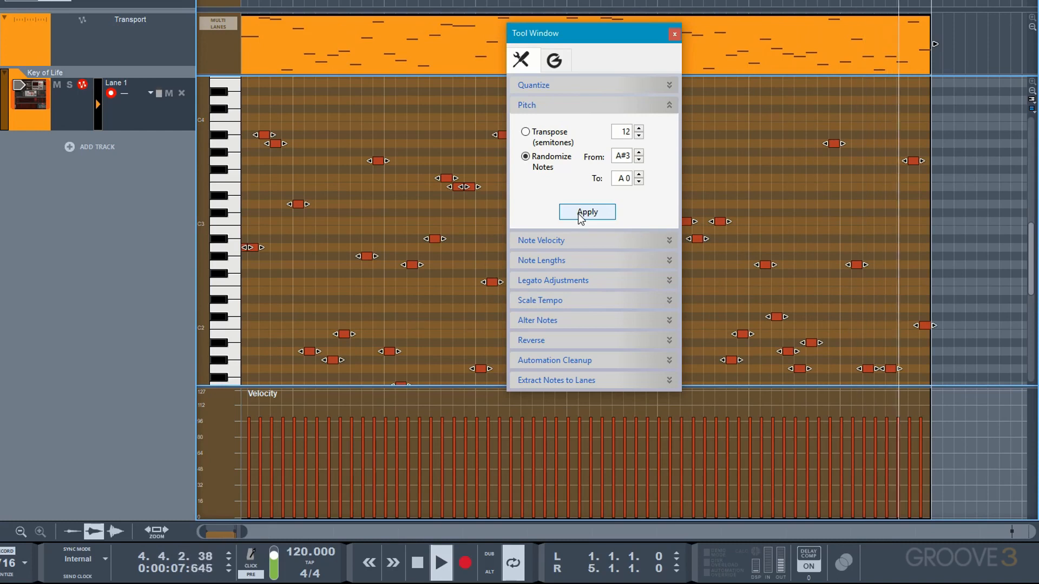
{"action": "key", "text": "space"}
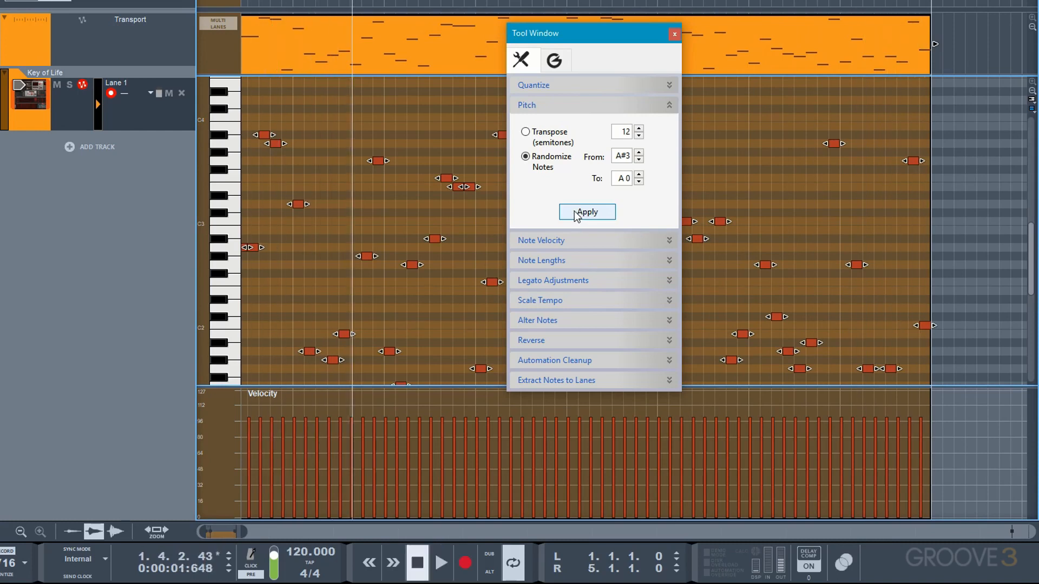
{"action": "key", "text": "ctrl+z"}
Step: Lower the velocity of all selected notes by adding -50 with the Note Velocity tool
{"action": "left_click", "coordinate": [568, 241]}
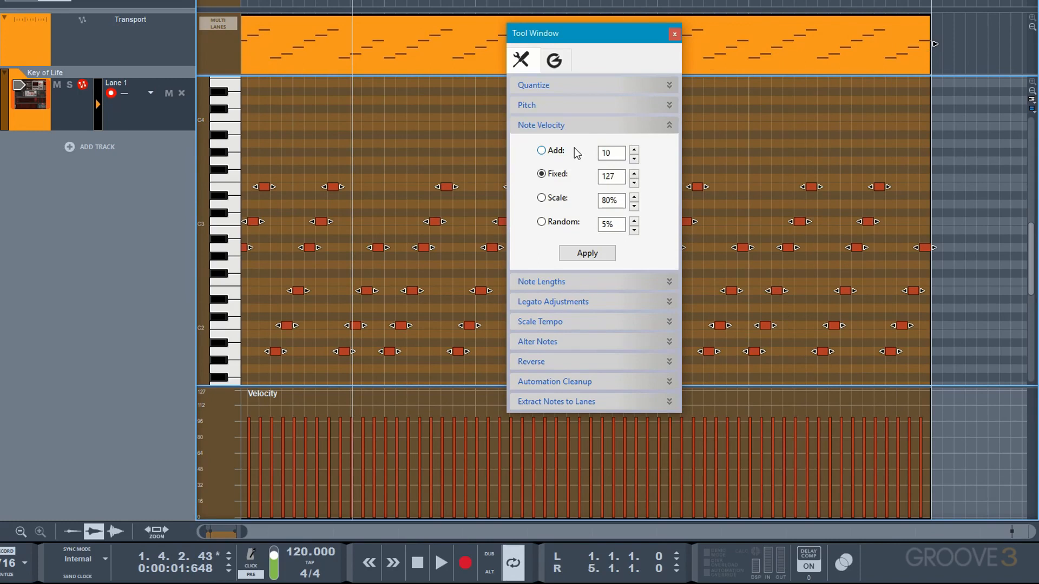
{"action": "left_click", "coordinate": [609, 153]}
{"action": "left_click", "coordinate": [541, 150]}
{"action": "key", "text": "BackSpace"}
{"action": "key", "text": "BackSpace"}
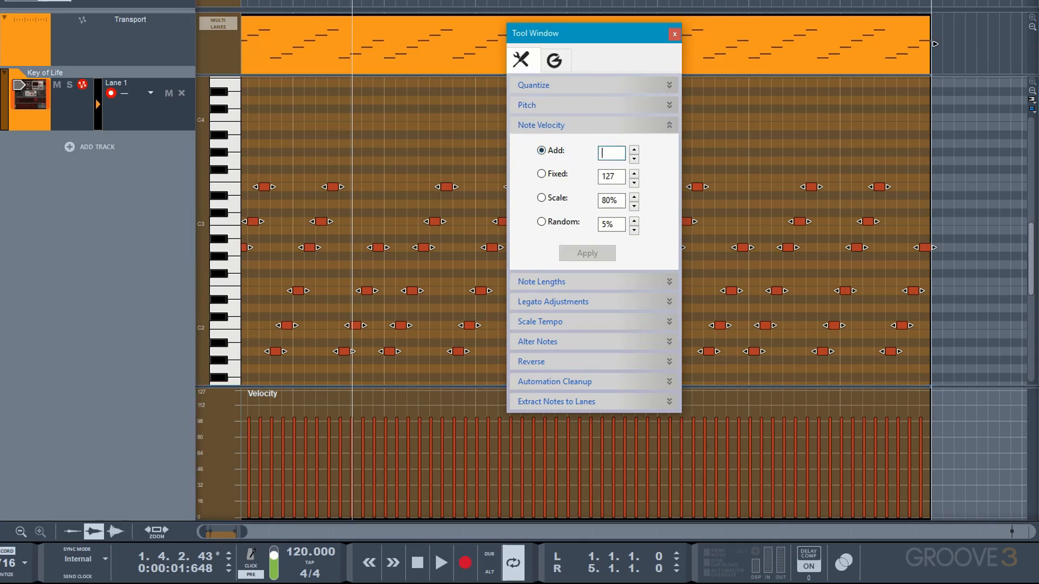
{"action": "type", "text": "-50"}
{"action": "key", "text": "Return"}
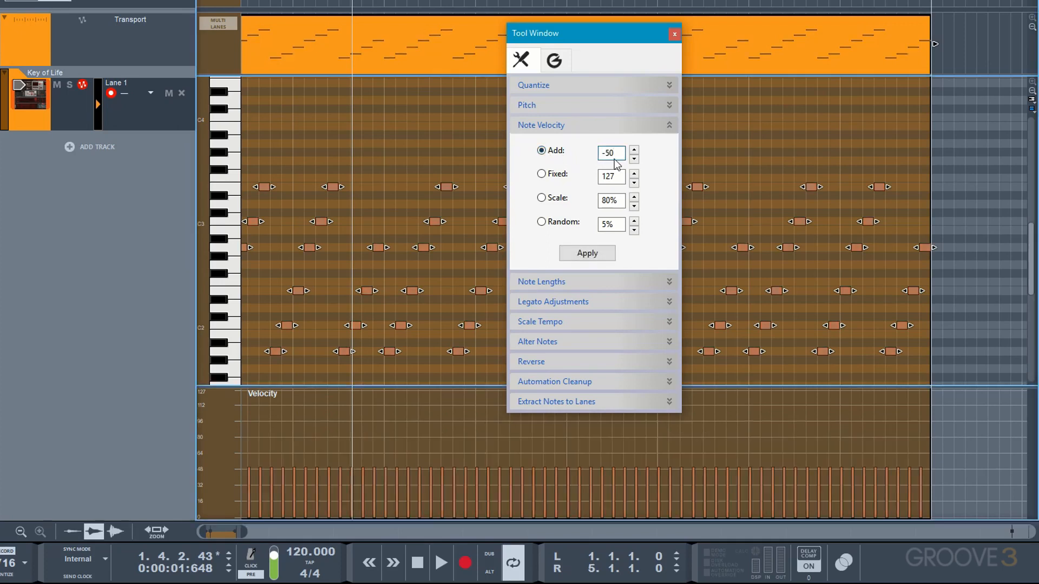
Step: Raise the velocity of the selected notes by adding 100
{"action": "double_click", "coordinate": [612, 154]}
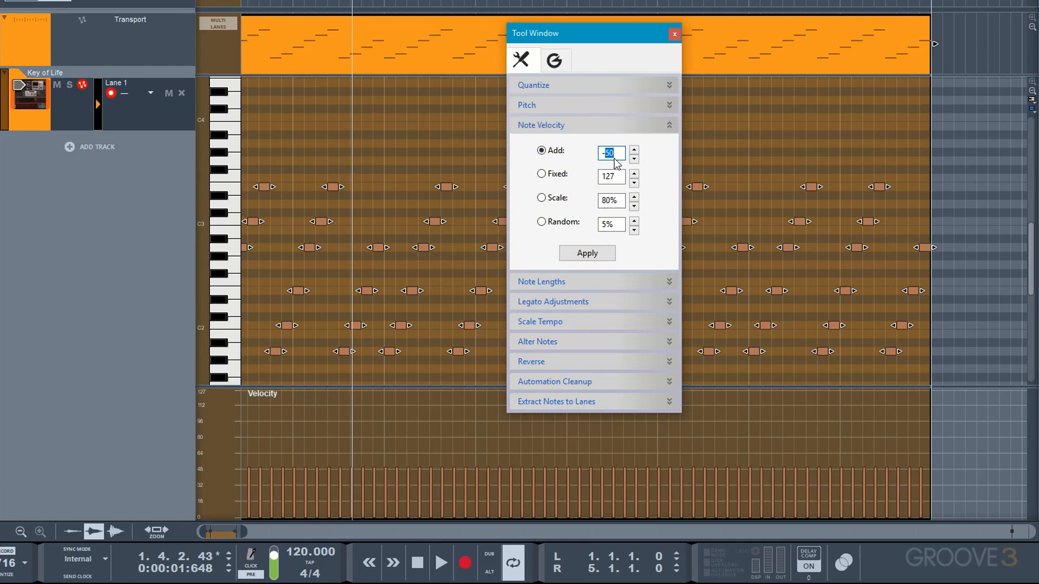
{"action": "key", "text": "BackSpace"}
{"action": "key", "text": "BackSpace"}
{"action": "type", "text": "100"}
{"action": "left_click", "coordinate": [595, 256]}
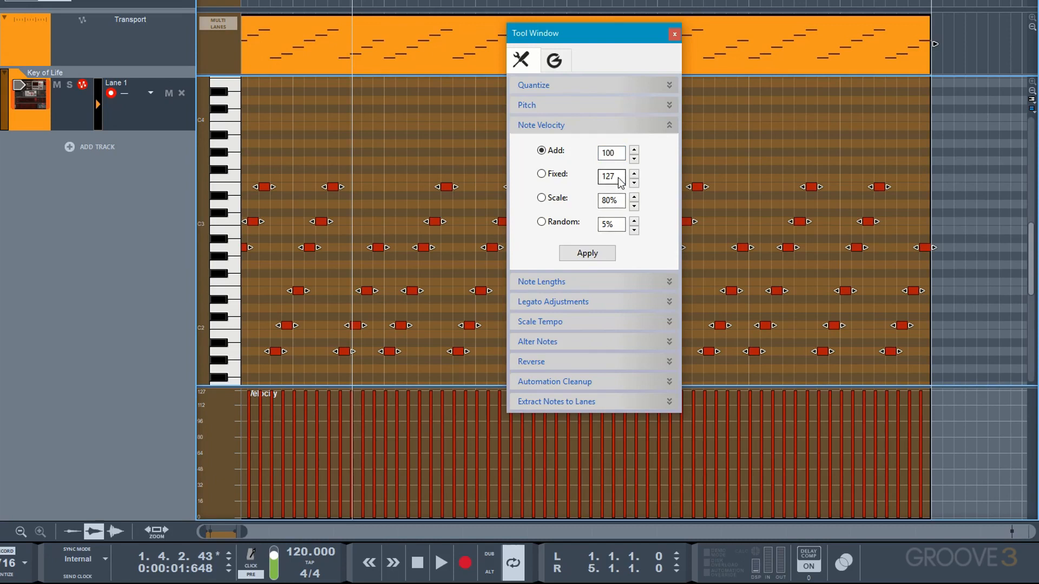
Step: Draw an uneven velocity curve across most of the clip's notes and add 100 to all their velocities
{"action": "left_click", "coordinate": [305, 451]}
{"action": "mouse_move", "coordinate": [320, 419]}
{"action": "left_mouse_down"}
{"action": "mouse_move", "coordinate": [387, 444]}
{"action": "mouse_move", "coordinate": [557, 468]}
{"action": "mouse_move", "coordinate": [833, 445]}
{"action": "left_mouse_up"}
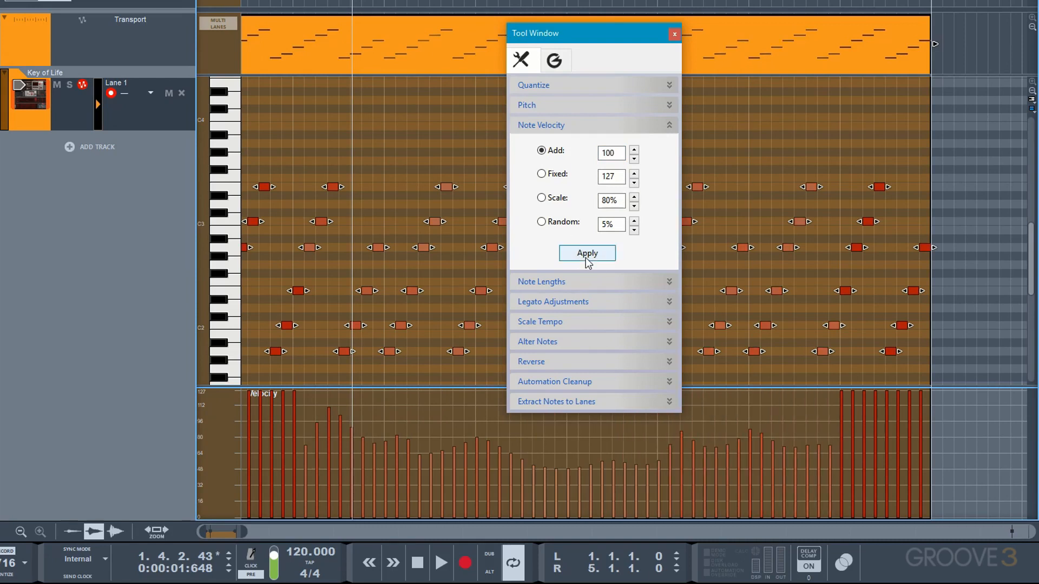
{"action": "left_click", "coordinate": [587, 254]}
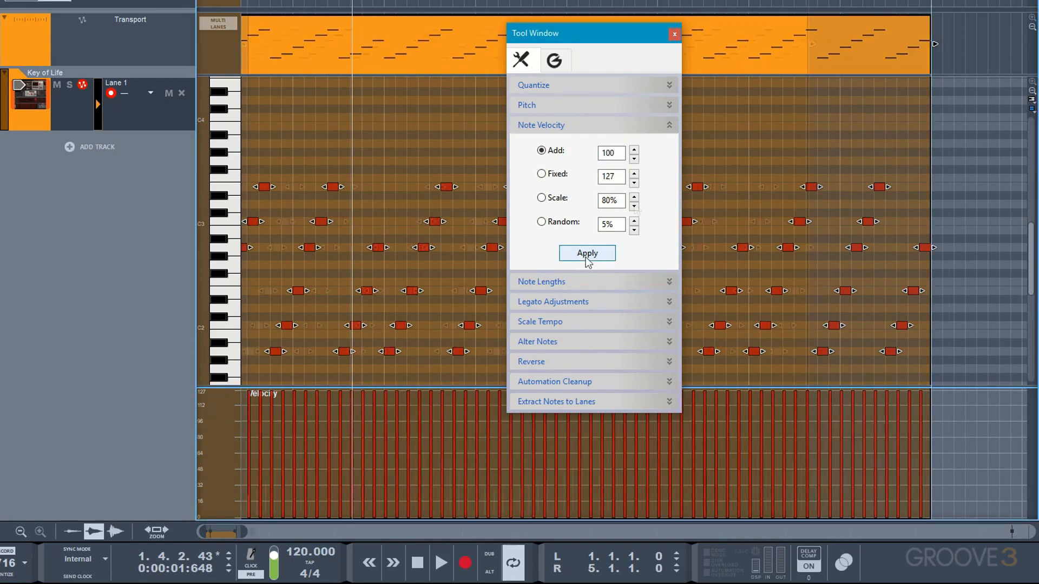
Step: Scale the velocities of the selected notes to 80% repeatedly
{"action": "left_click", "coordinate": [541, 198]}
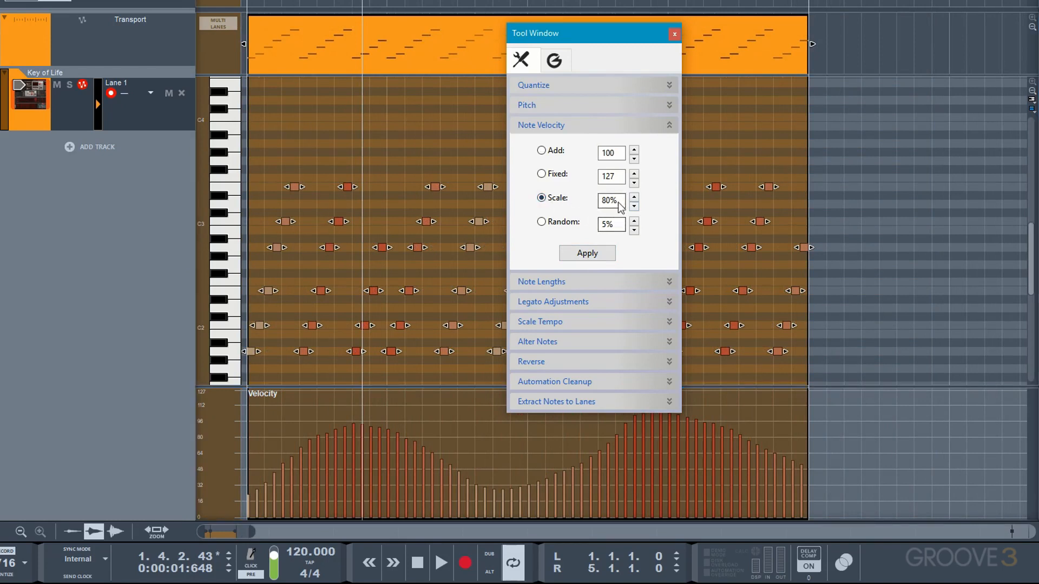
{"action": "left_click", "coordinate": [594, 254]}
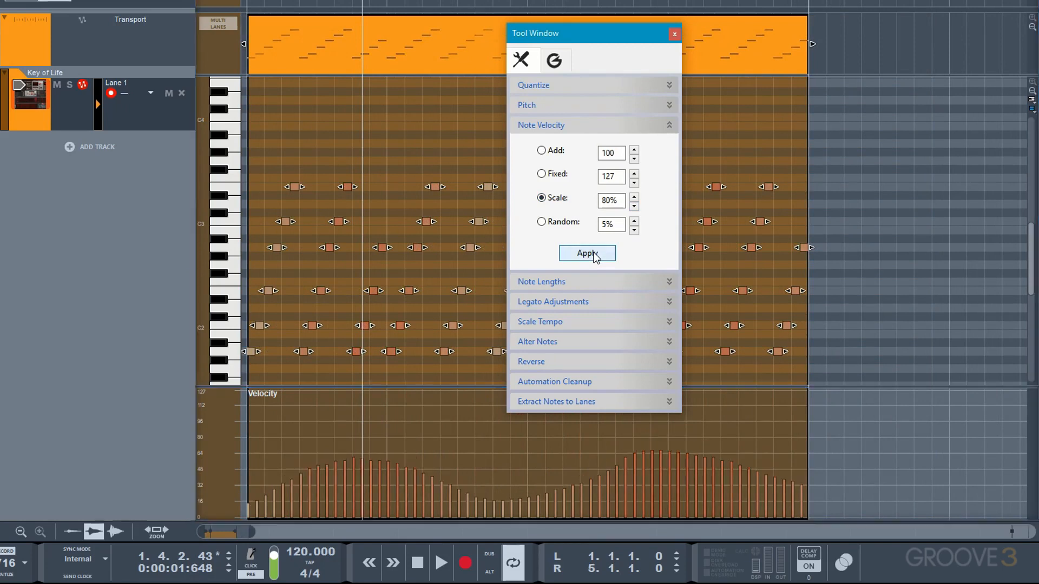
{"action": "left_click", "coordinate": [594, 254]}
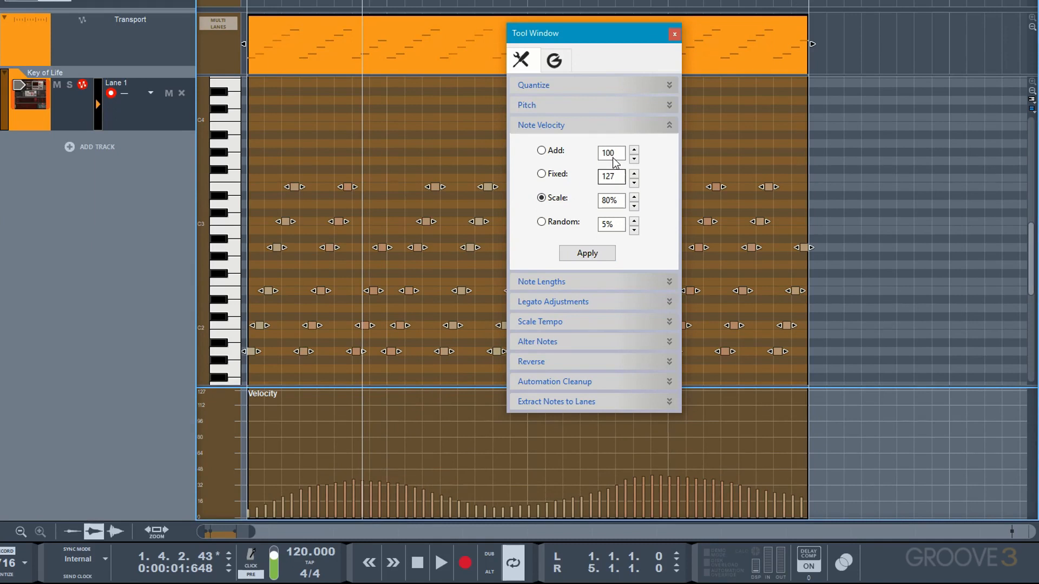
Step: Add 60 to the velocities of the selected notes
{"action": "left_click", "coordinate": [555, 153]}
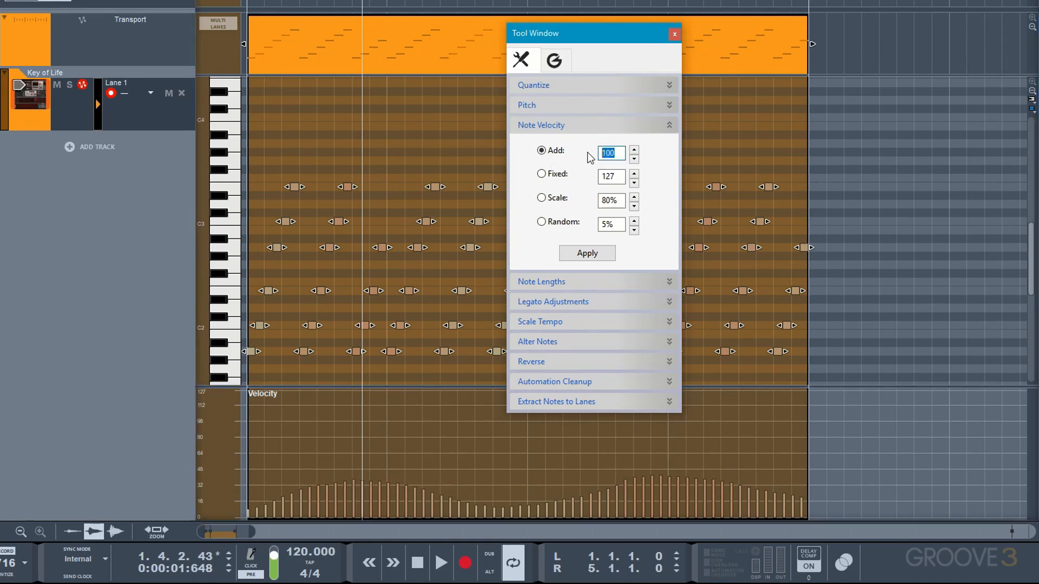
{"action": "type", "text": "60"}
{"action": "left_click", "coordinate": [584, 255]}
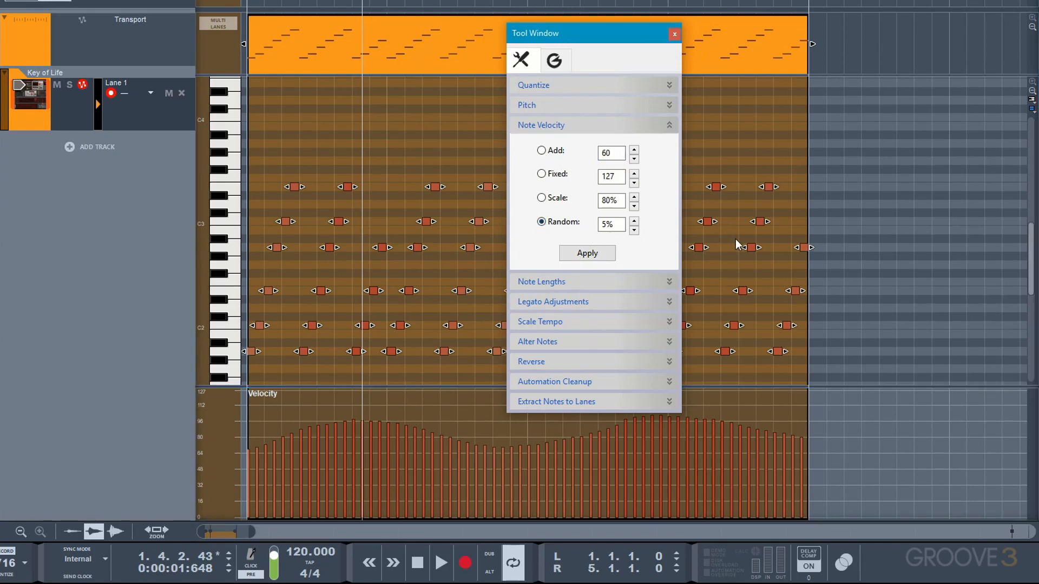
Step: Randomize the velocities of the selected notes repeatedly with an amount of 50 and audition the clip
{"action": "left_click_drag", "start_coordinate": [622, 224], "coordinate": [591, 226]}
{"action": "type", "text": "50"}
{"action": "left_click", "coordinate": [577, 254]}
{"action": "left_click", "coordinate": [577, 254]}
{"action": "left_click", "coordinate": [577, 254]}
{"action": "left_click", "coordinate": [577, 253]}
{"action": "left_click", "coordinate": [577, 254]}
{"action": "left_click", "coordinate": [577, 253]}
{"action": "key", "text": "space"}
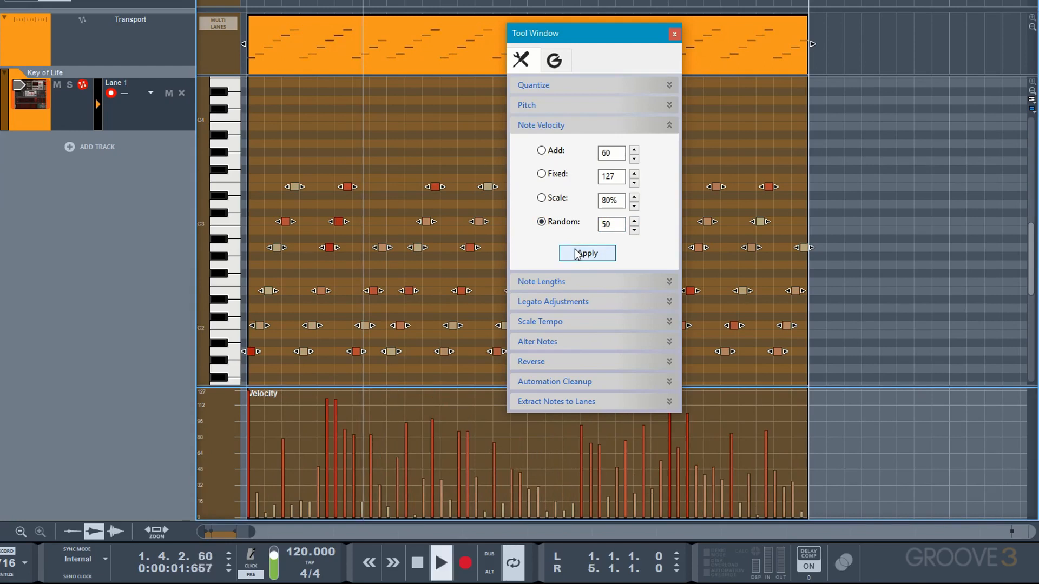
{"action": "key", "text": "space"}
Step: Set the velocities of the selected notes to a fixed 127 and close the velocity options
{"action": "left_click", "coordinate": [542, 174]}
{"action": "left_click", "coordinate": [580, 254]}
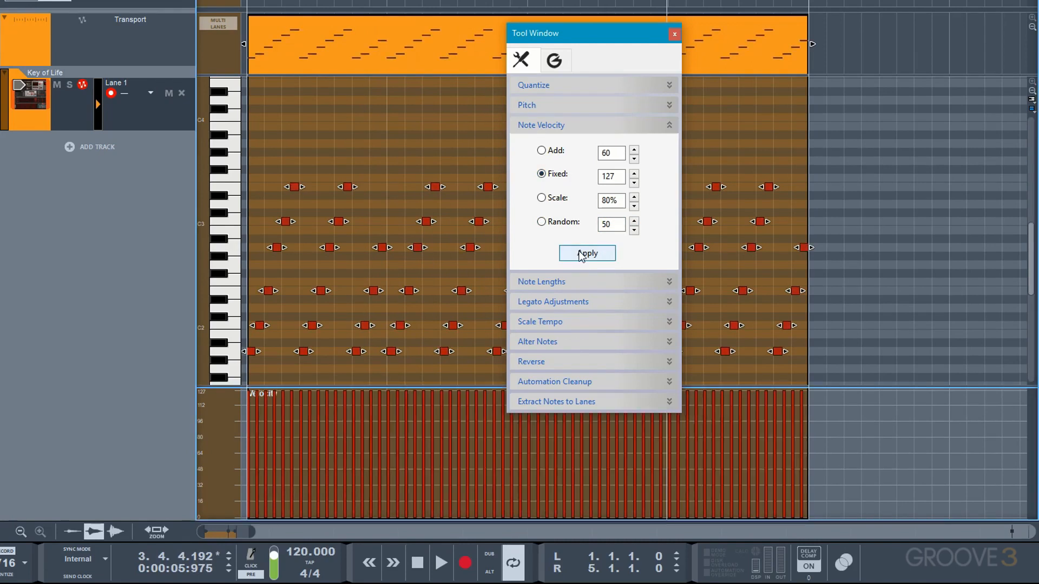
{"action": "left_click", "coordinate": [563, 133]}
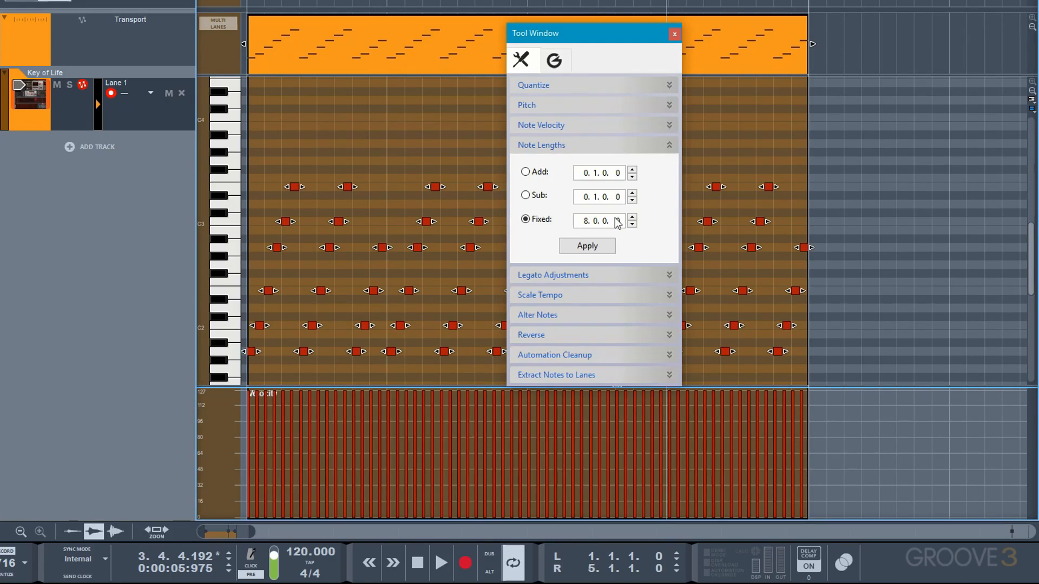
Step: Shorten the selected notes together, and make them abut with the side by side legato adjustment
{"action": "left_click", "coordinate": [601, 275]}
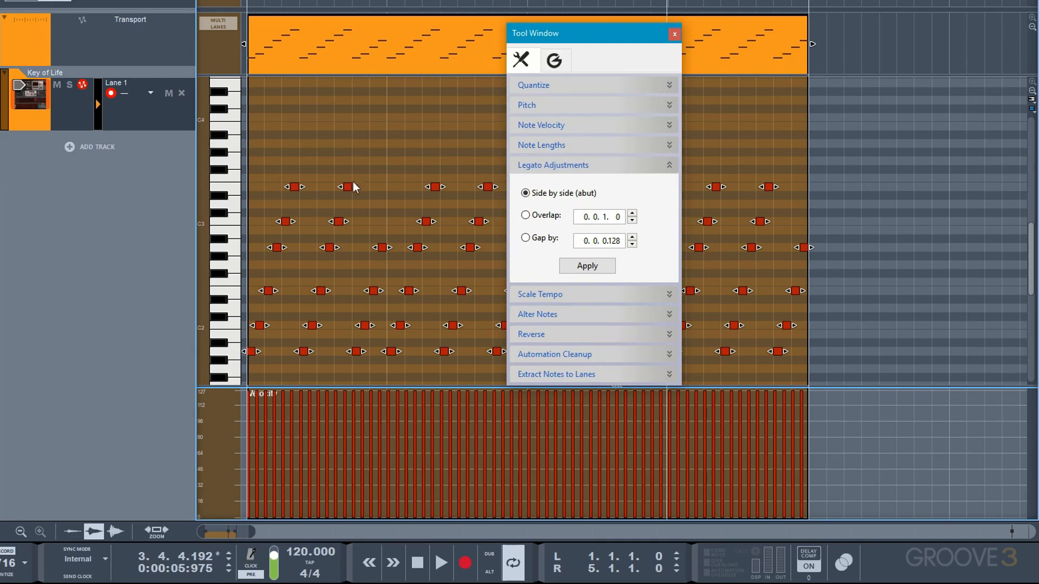
{"action": "left_click_drag", "start_coordinate": [354, 187], "coordinate": [349, 189]}
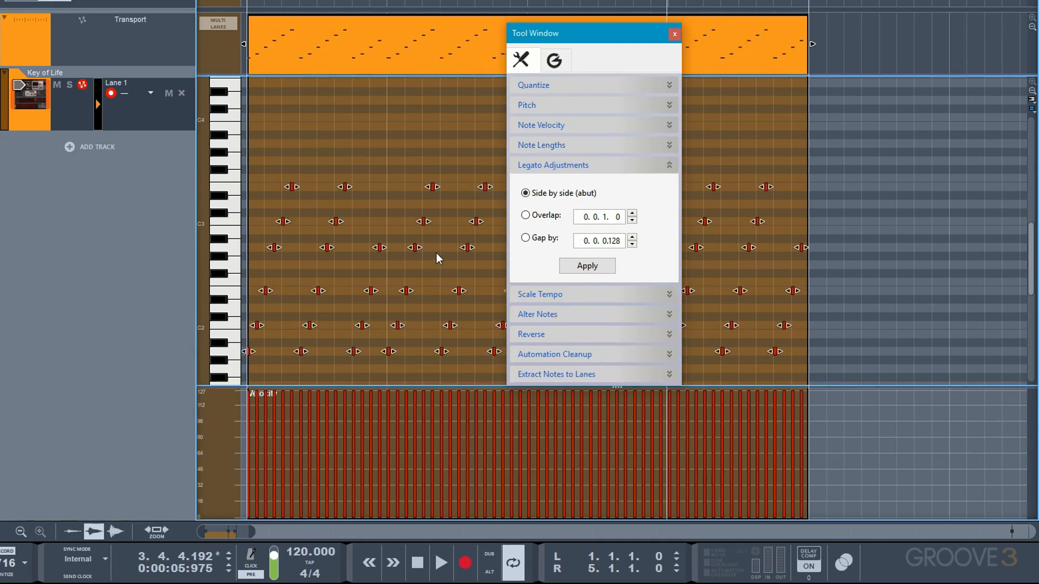
{"action": "left_click", "coordinate": [587, 267]}
Step: Apply a legato overlap of 0.0.1.165 to the selected notes, followed by a gap of 0.0.0.128
{"action": "left_click", "coordinate": [525, 215]}
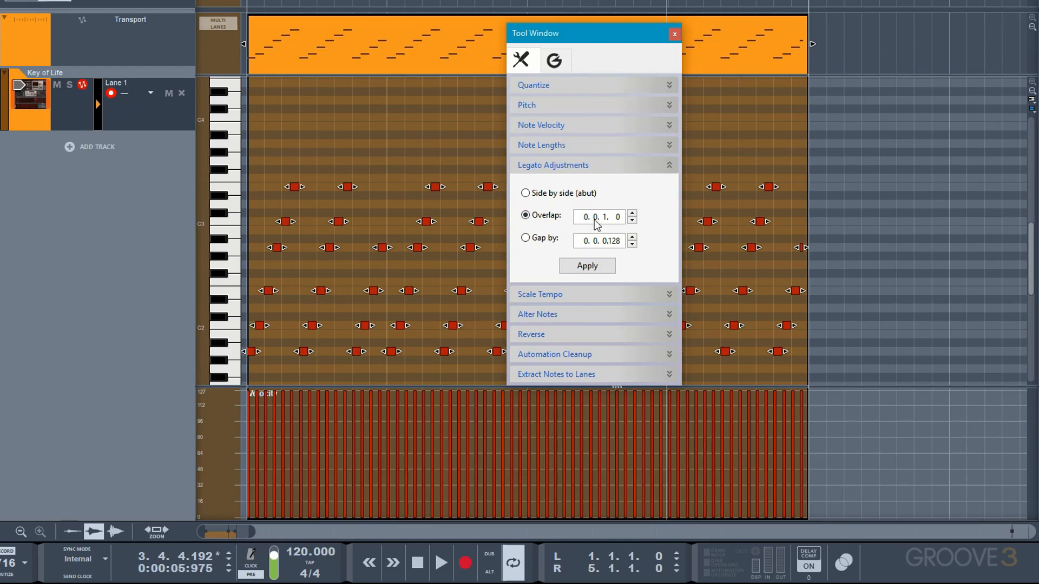
{"action": "left_click_drag", "start_coordinate": [617, 218], "coordinate": [619, 107]}
{"action": "left_click", "coordinate": [583, 266]}
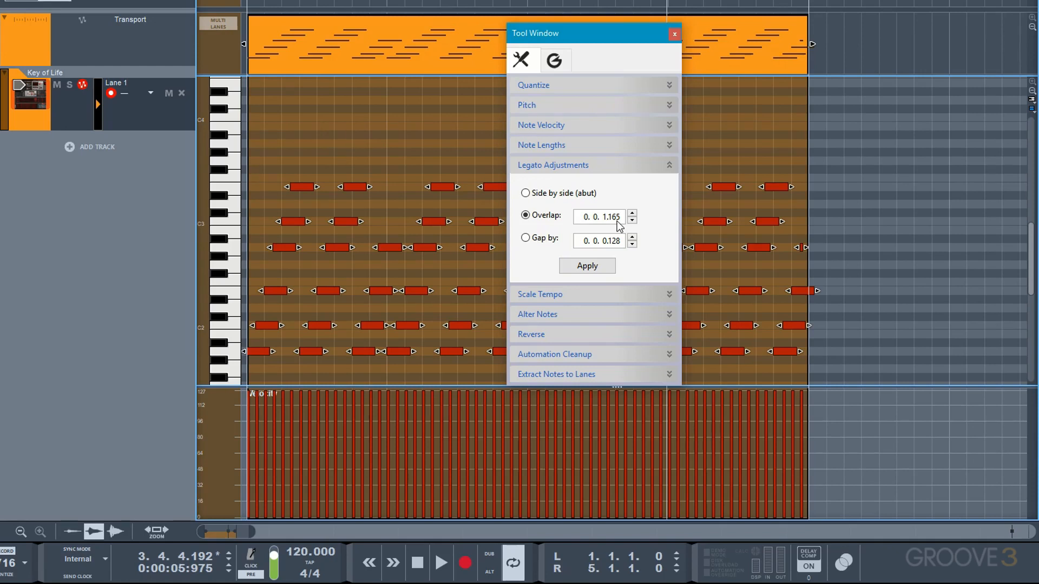
{"action": "left_click", "coordinate": [541, 239]}
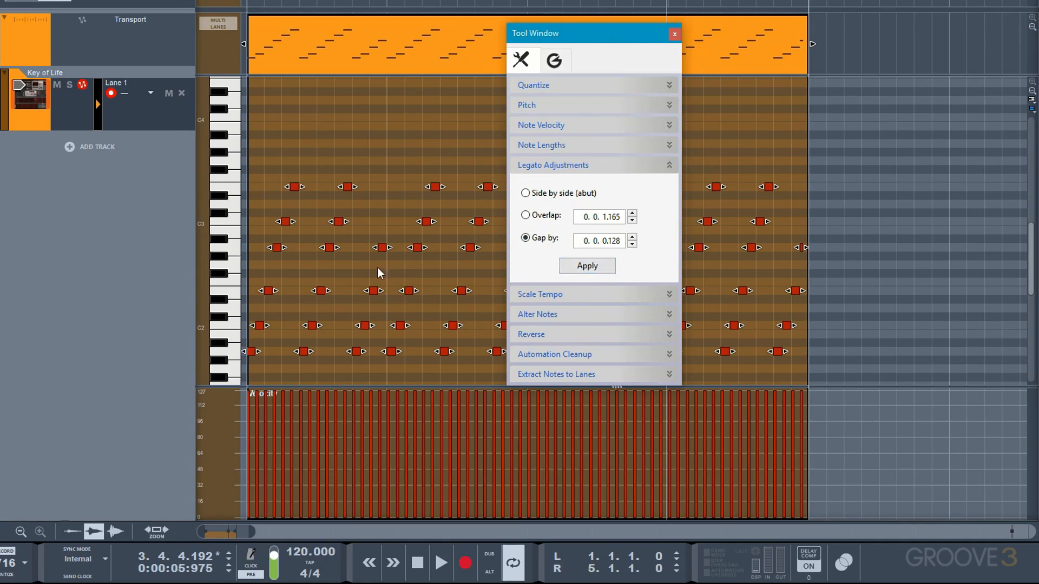
{"action": "left_click", "coordinate": [592, 265]}
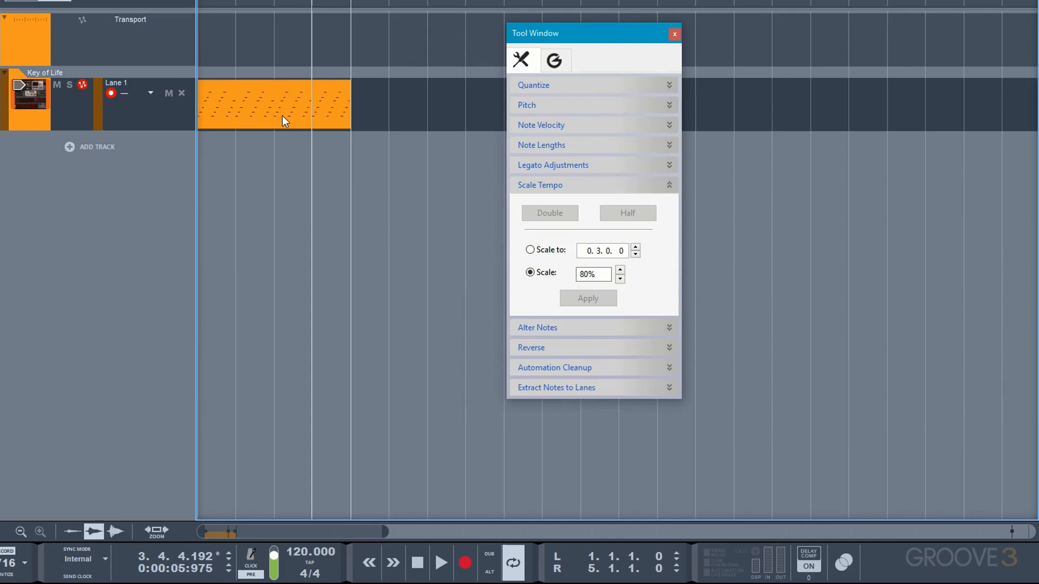
Step: Select the Key of Life clip, double its tempo twice, and start playback
{"action": "left_click", "coordinate": [282, 115]}
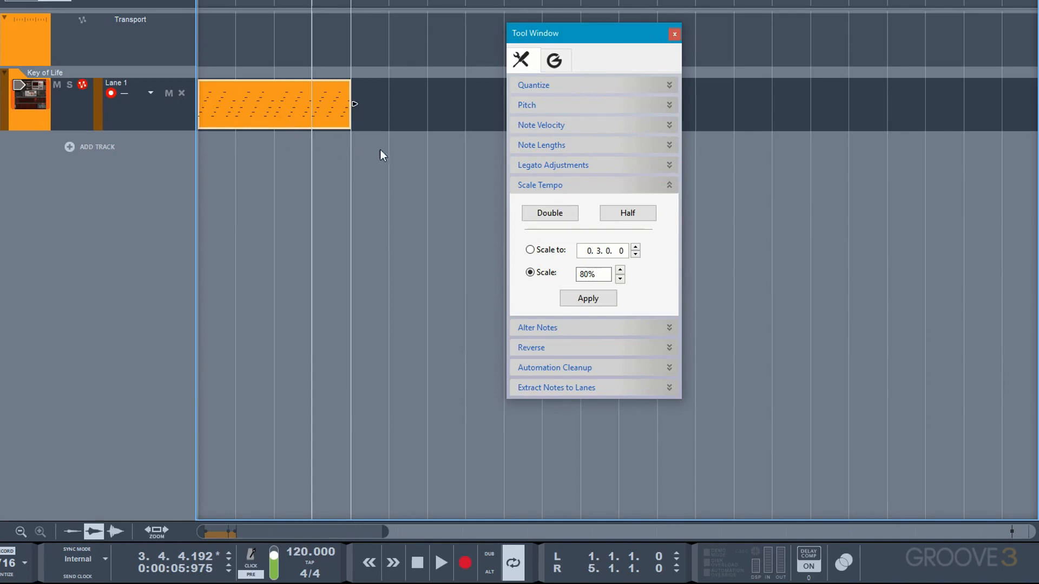
{"action": "left_click", "coordinate": [544, 214]}
{"action": "key", "text": "w"}
{"action": "left_click", "coordinate": [544, 214]}
{"action": "key", "text": "space"}
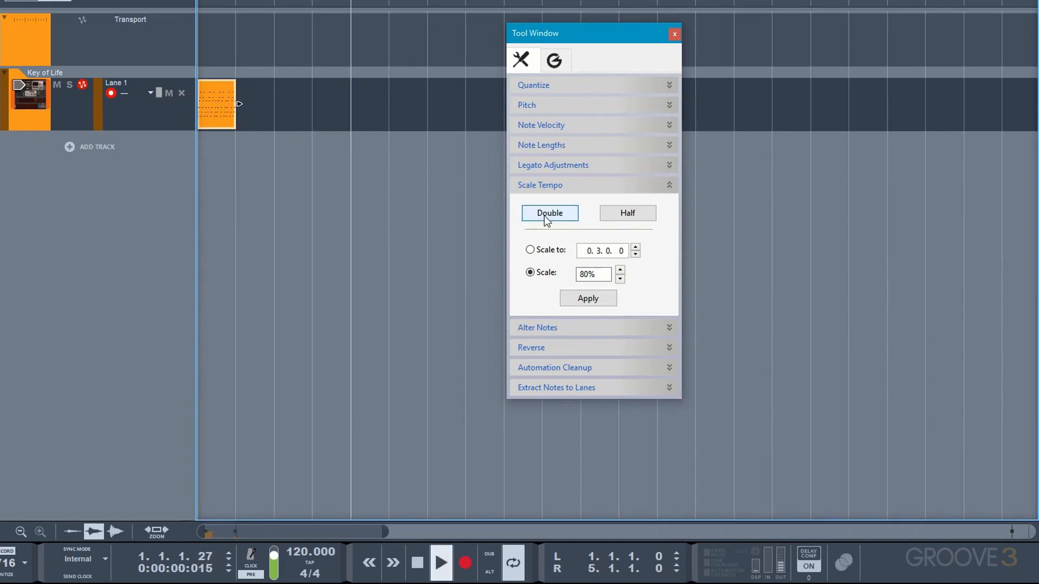
Step: Halve the clip's tempo four times during playback, and double it twice to return to four bars
{"action": "left_click", "coordinate": [615, 215]}
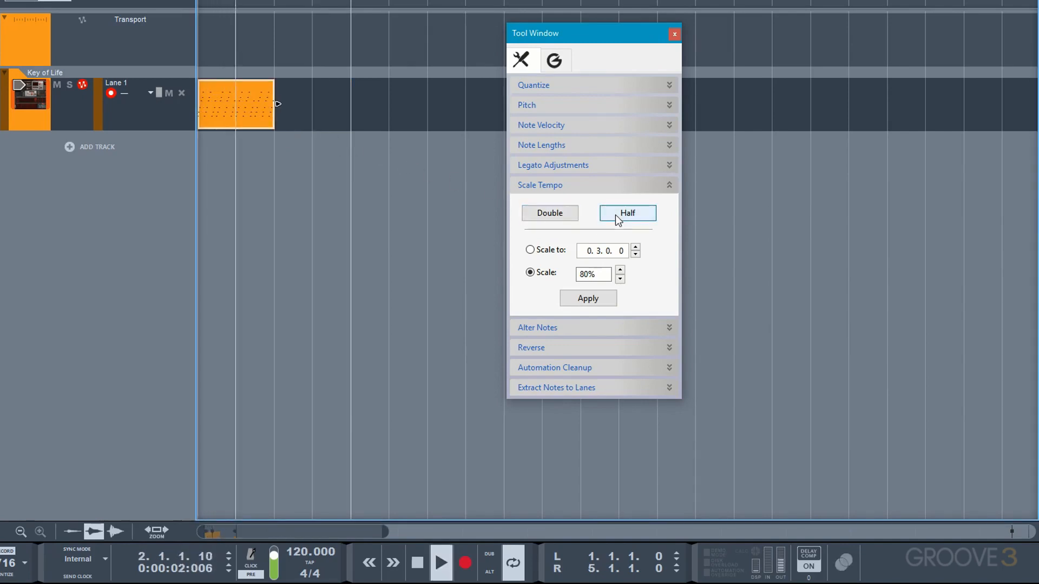
{"action": "left_click", "coordinate": [615, 216]}
{"action": "left_click", "coordinate": [615, 215]}
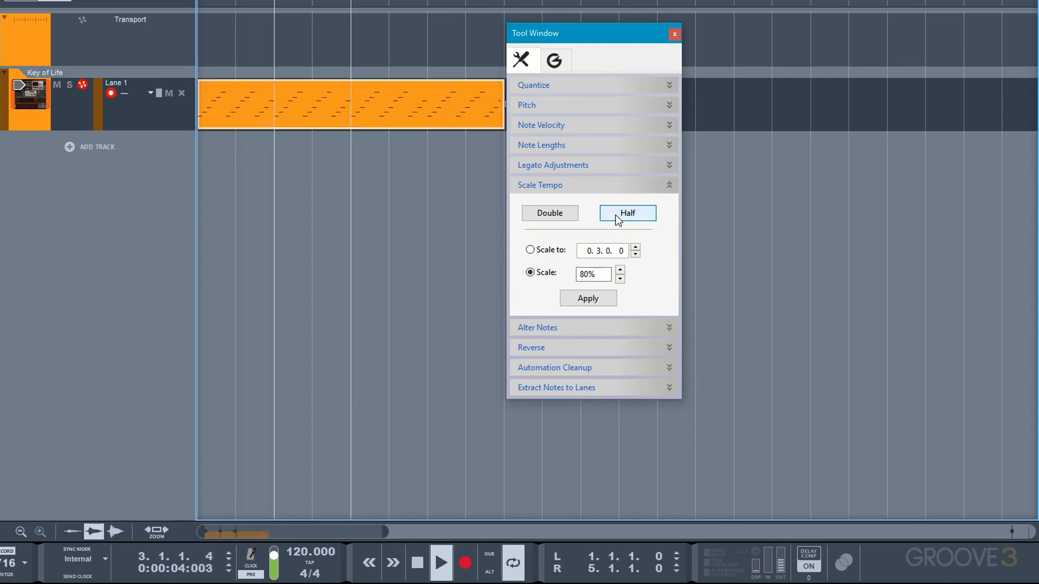
{"action": "left_click", "coordinate": [615, 216]}
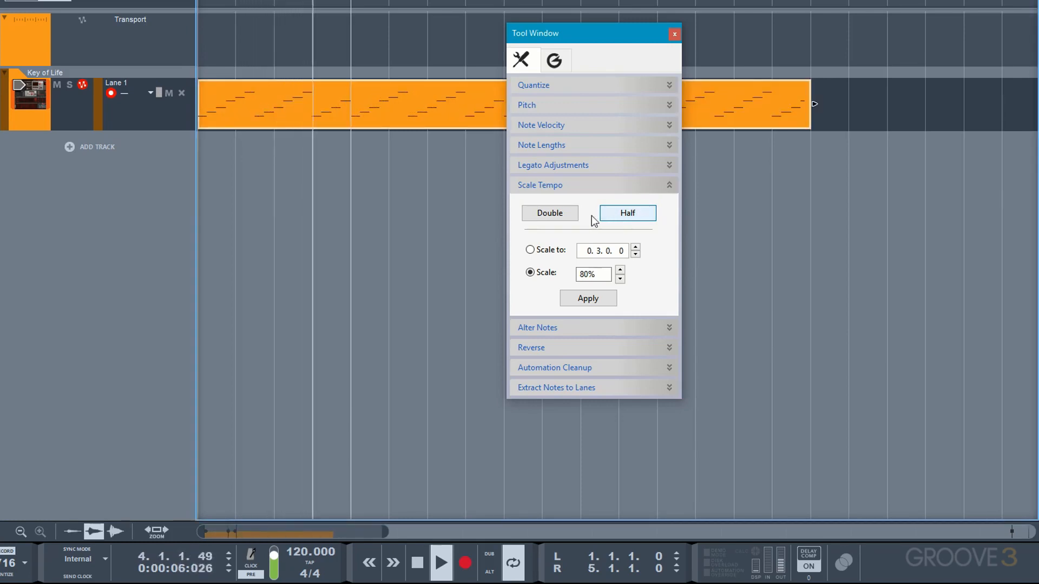
{"action": "left_click", "coordinate": [563, 212]}
{"action": "left_click", "coordinate": [563, 212]}
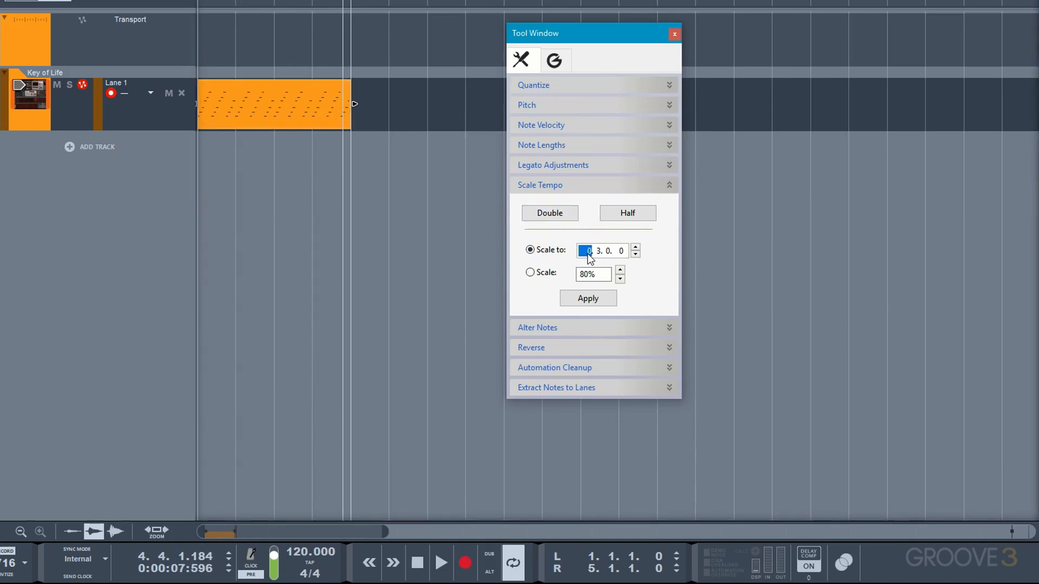
Step: Scale the clip to a length of 3.0.0.0
{"action": "type", "text": "3"}
{"action": "left_click", "coordinate": [581, 300]}
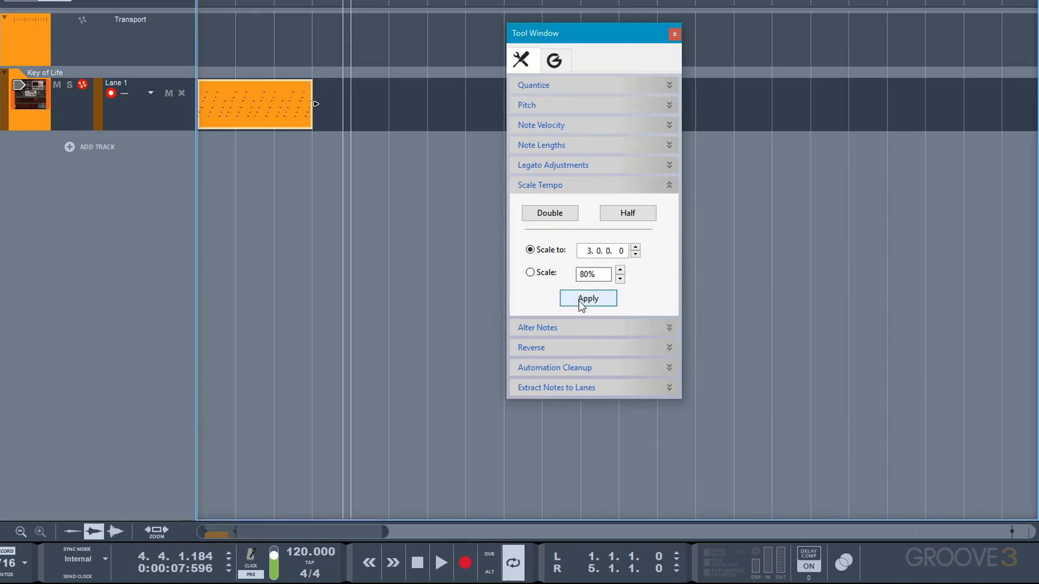
Step: Scale the clip's tempo by 25%, followed by 210%
{"action": "left_click", "coordinate": [529, 273]}
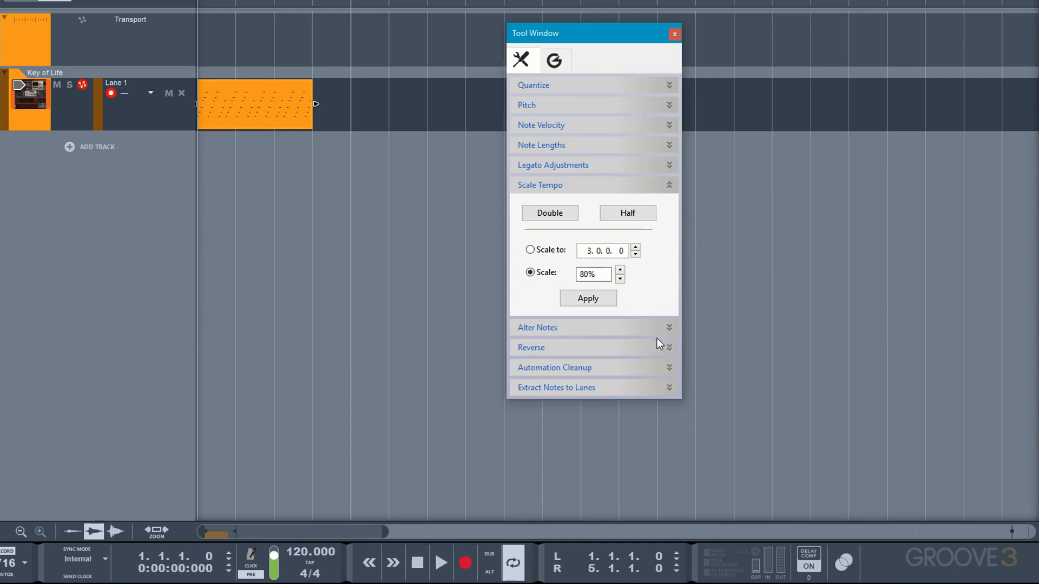
{"action": "type", "text": "25"}
{"action": "left_click", "coordinate": [598, 300]}
{"action": "double_click", "coordinate": [591, 277]}
{"action": "type", "text": "210"}
{"action": "left_click", "coordinate": [594, 299]}
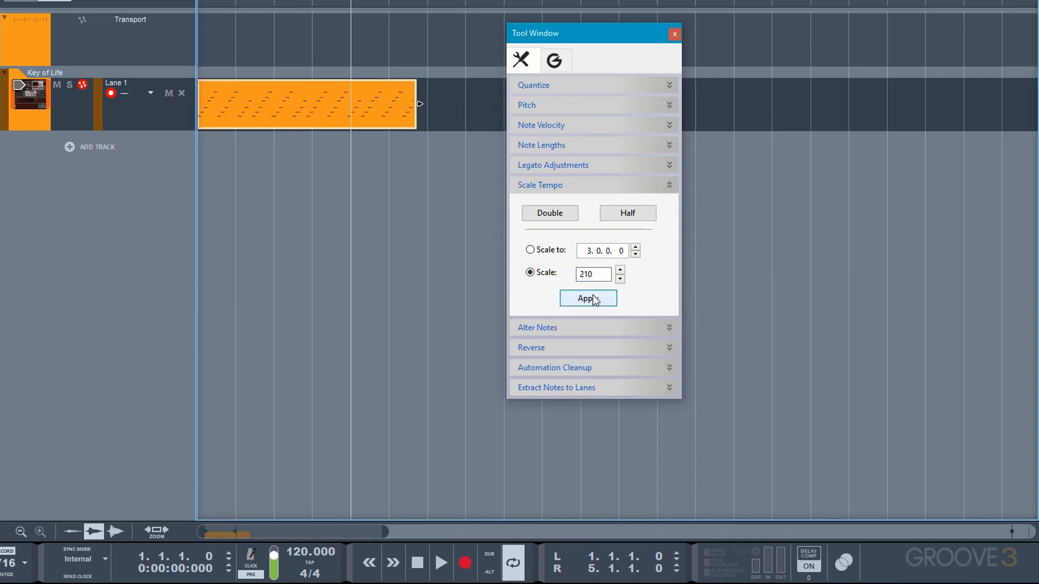
Step: Alter the clip's notes by 25% several times while listening to the playback
{"action": "left_click", "coordinate": [568, 186]}
{"action": "left_click", "coordinate": [570, 207]}
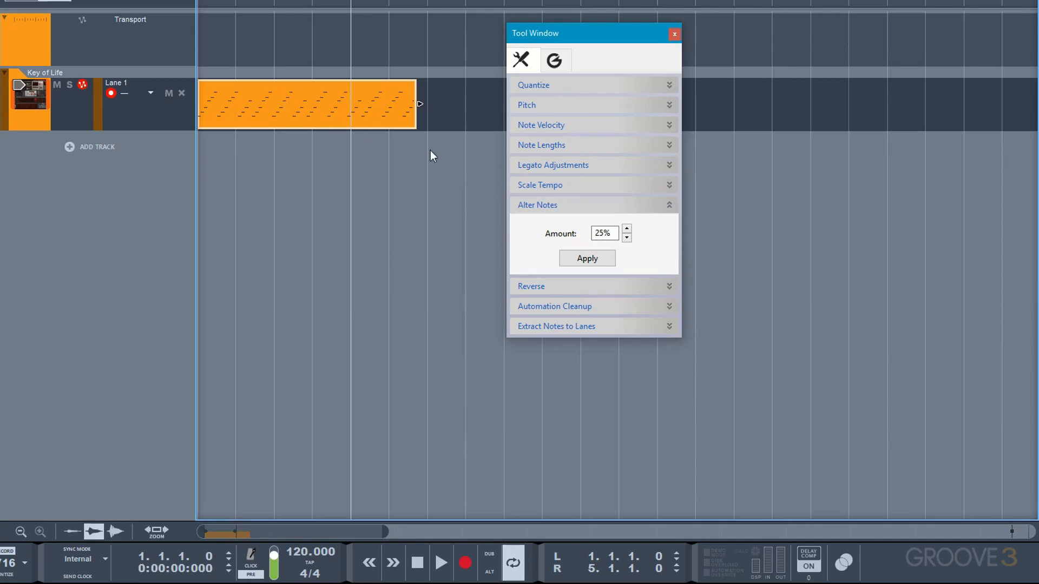
{"action": "left_click", "coordinate": [582, 259]}
{"action": "key", "text": "space"}
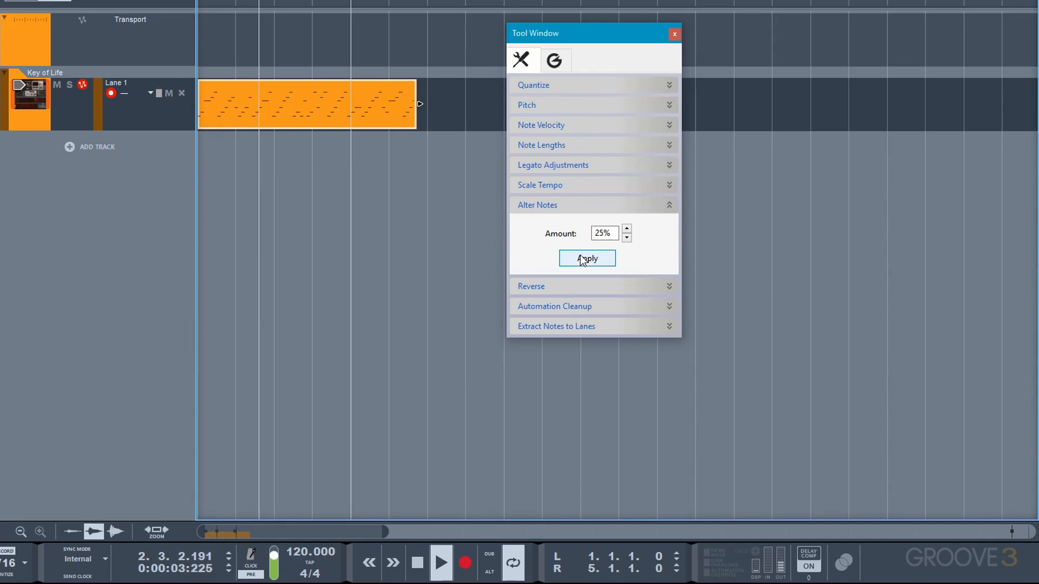
{"action": "left_click", "coordinate": [582, 259]}
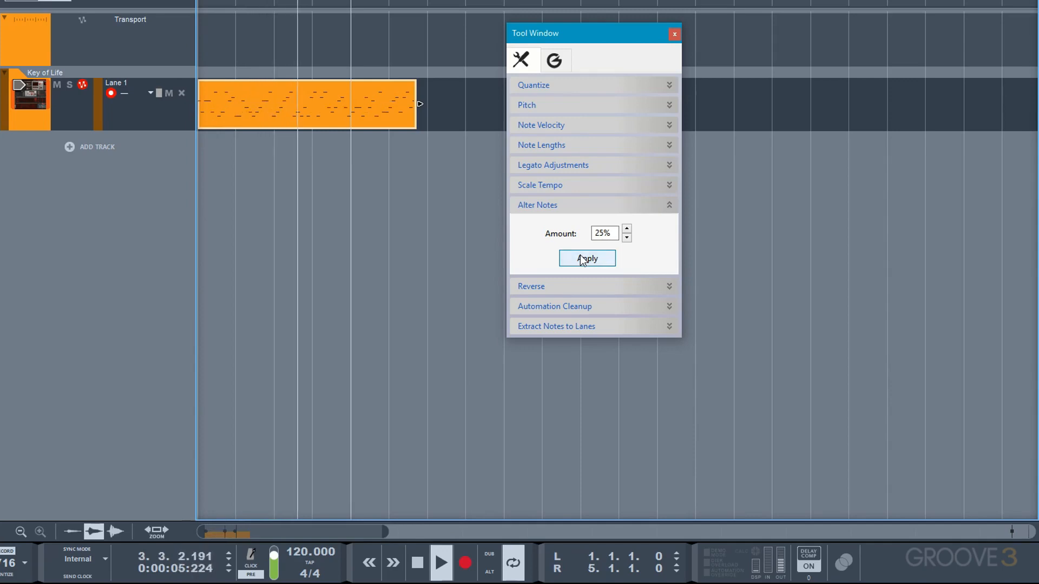
{"action": "left_click", "coordinate": [580, 256]}
{"action": "left_click", "coordinate": [580, 256]}
{"action": "left_click", "coordinate": [580, 255]}
{"action": "left_click", "coordinate": [580, 255]}
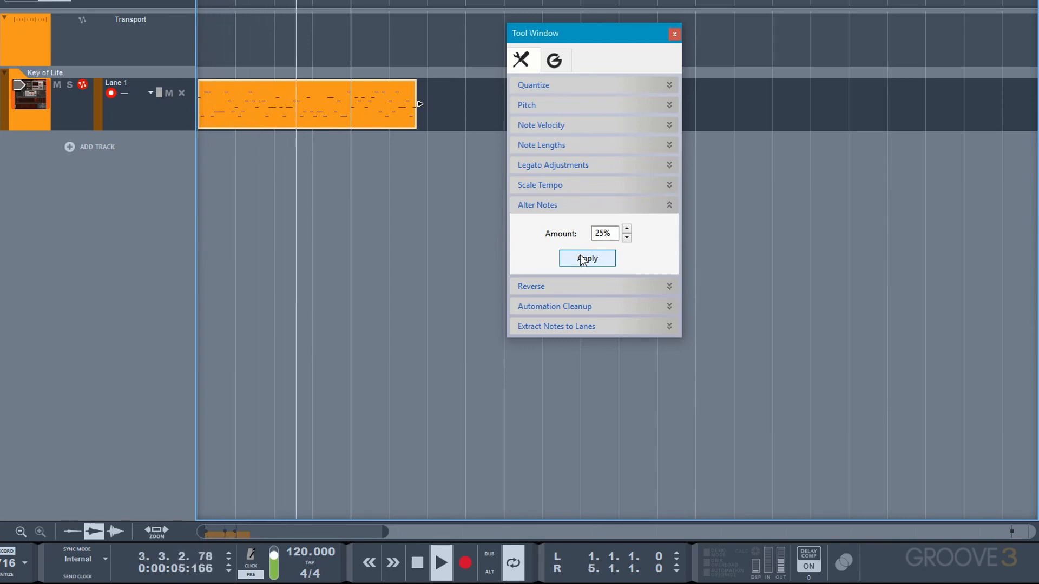
{"action": "key", "text": "space"}
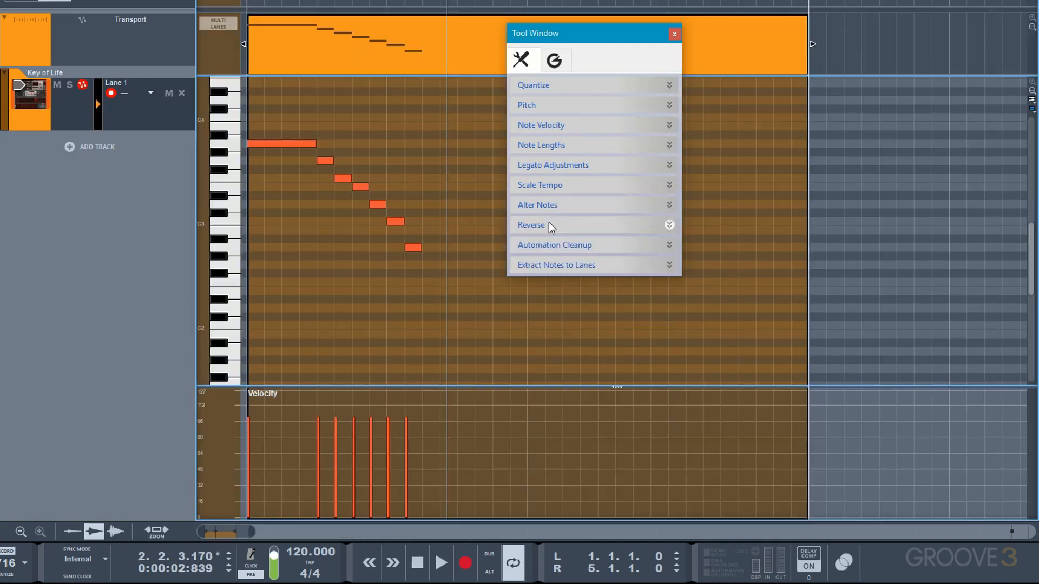
Step: Try reversing the selected descending notes with the graphical option off, and undo the reversal
{"action": "left_click", "coordinate": [548, 222]}
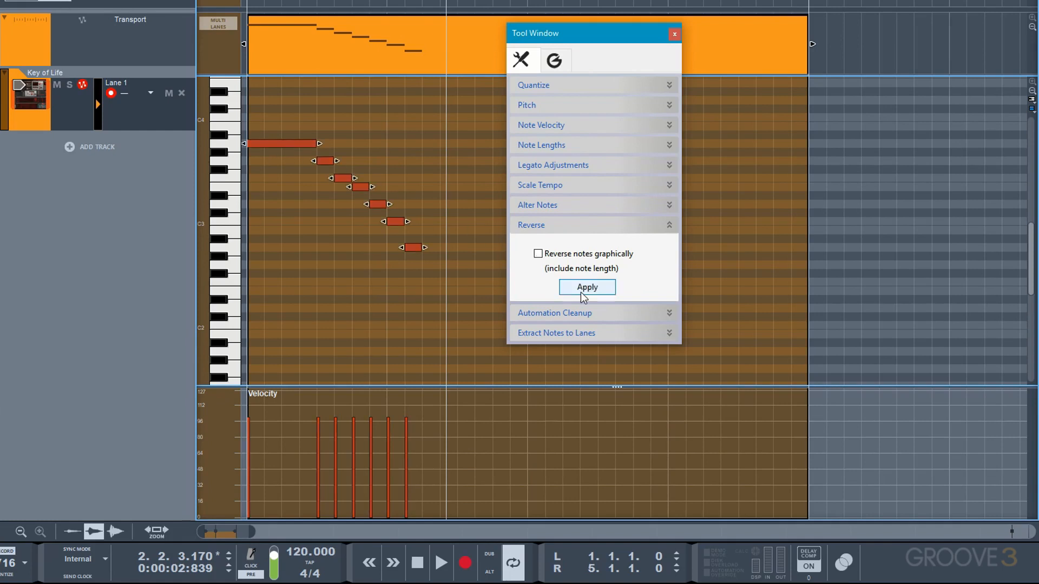
{"action": "left_click", "coordinate": [579, 292]}
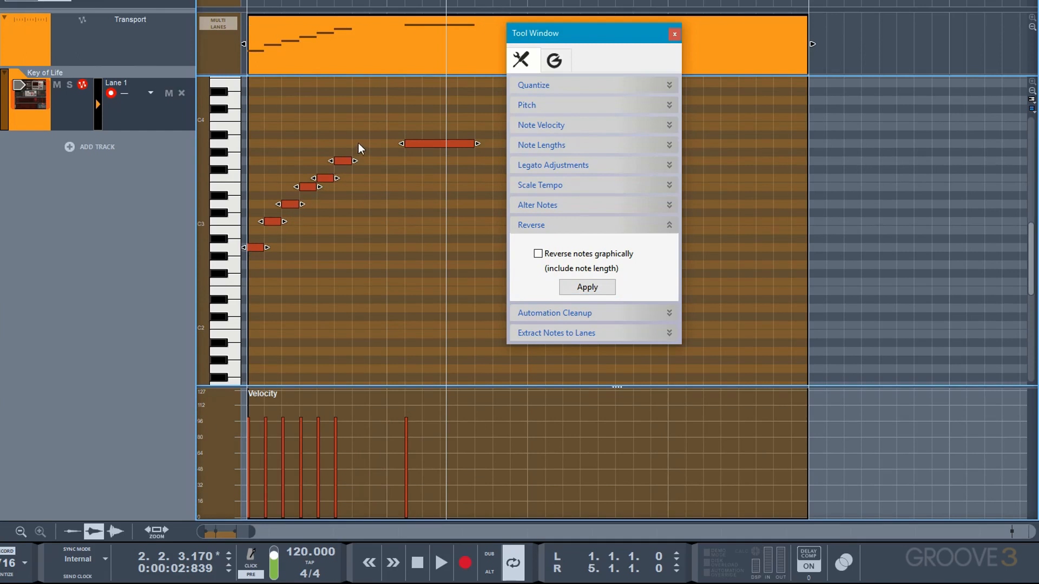
{"action": "key", "text": "ctrl+z"}
Step: Reverse the selected notes graphically, including note length, and open the Automation Cleanup options
{"action": "left_click", "coordinate": [538, 255]}
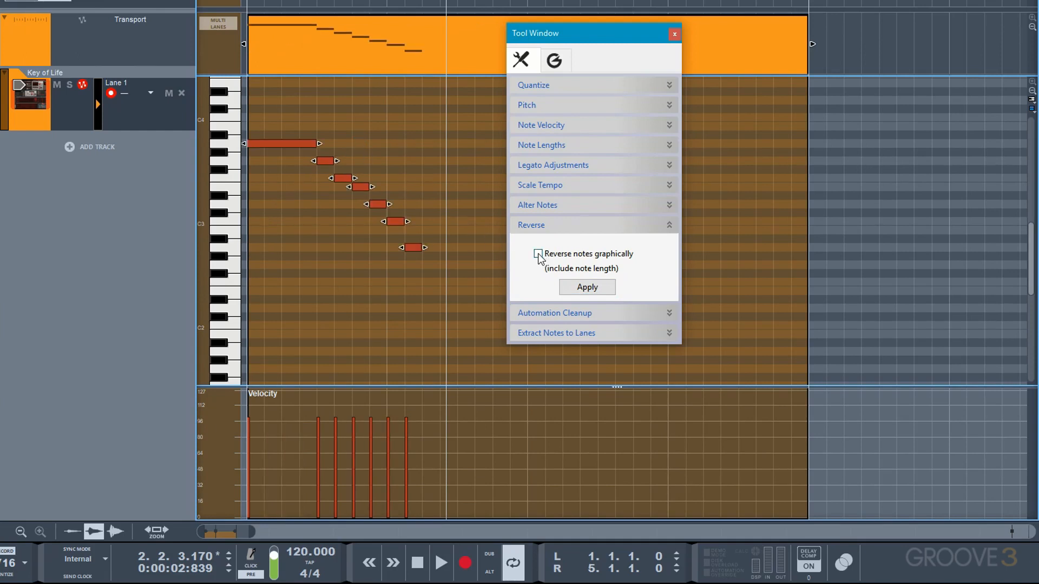
{"action": "left_click", "coordinate": [580, 291]}
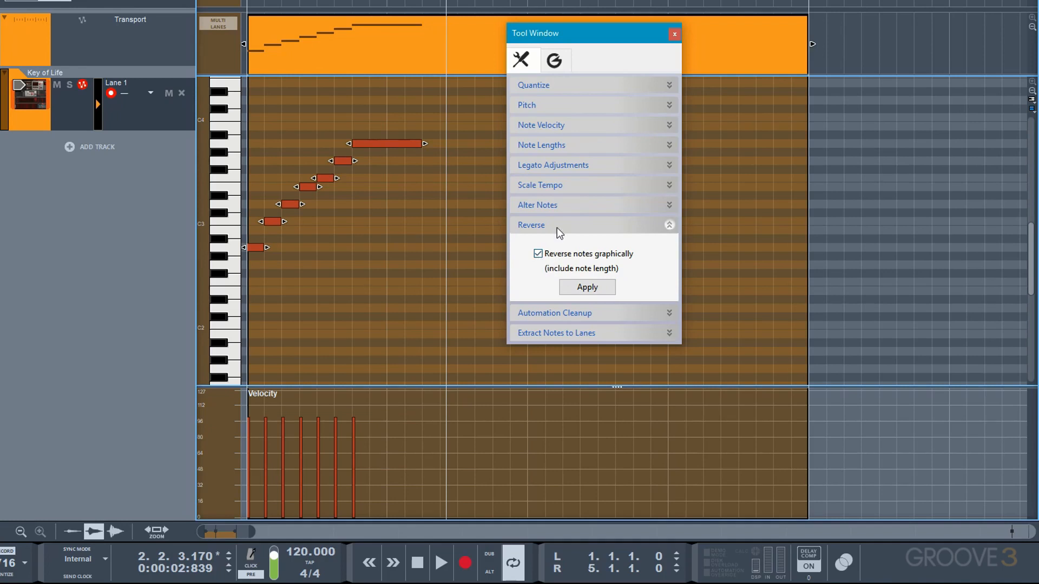
{"action": "left_click", "coordinate": [560, 313]}
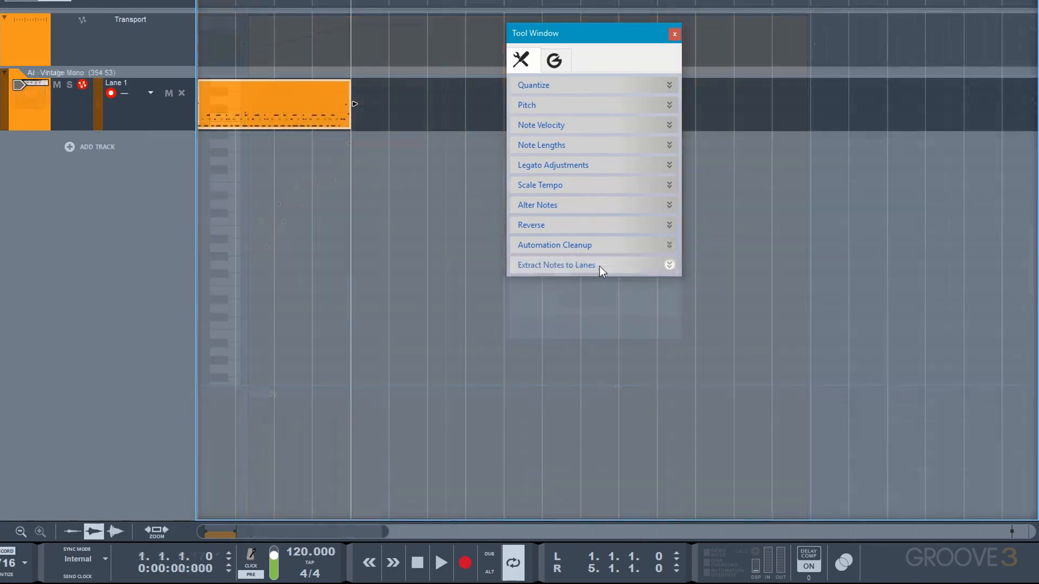
Step: Extract the single note C 1 from the drum clip by moving it to its own lane
{"action": "left_click", "coordinate": [599, 267]}
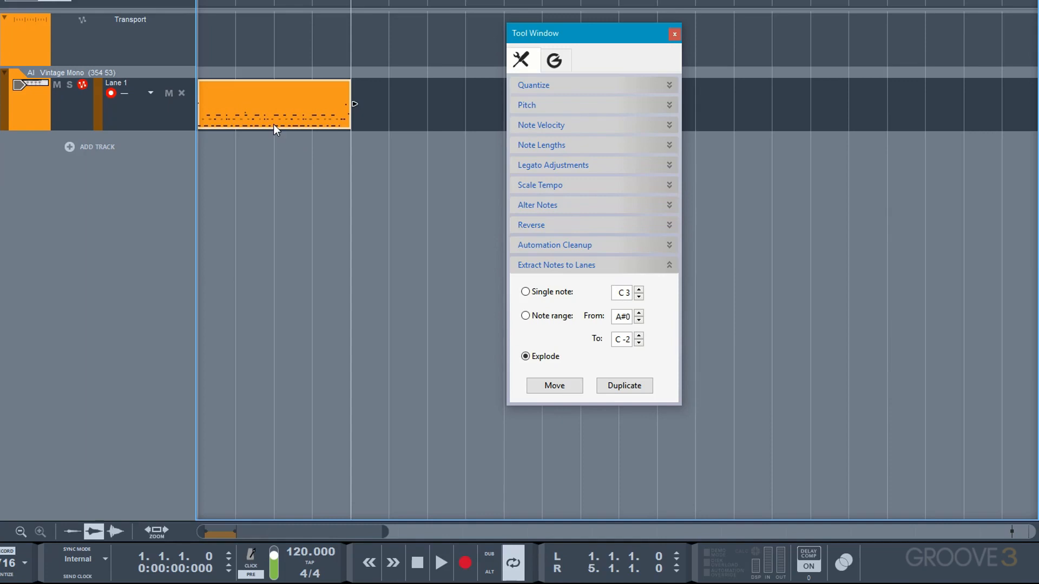
{"action": "left_click", "coordinate": [526, 292]}
{"action": "left_click", "coordinate": [639, 296]}
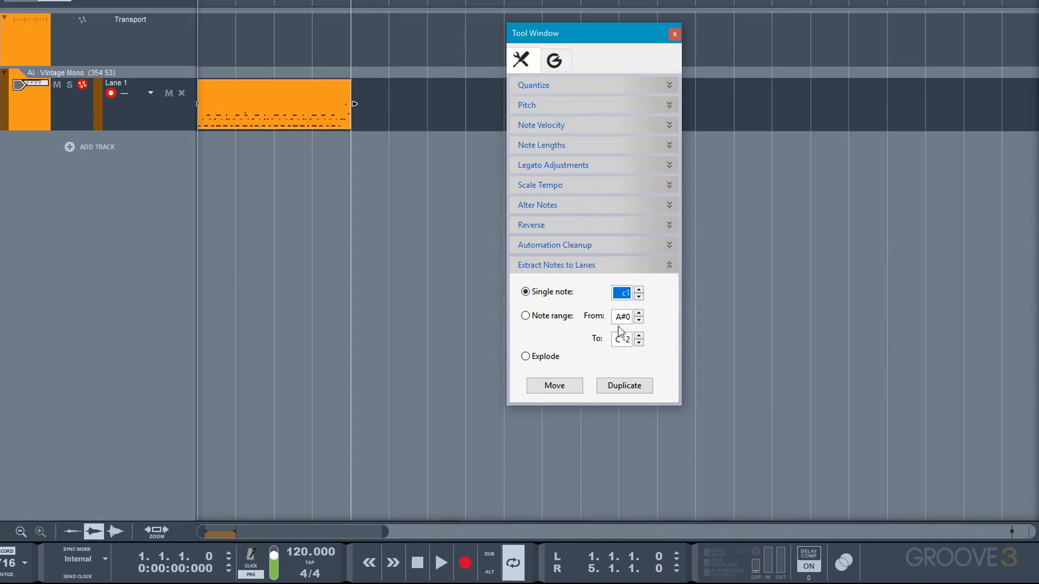
{"action": "left_click", "coordinate": [574, 386]}
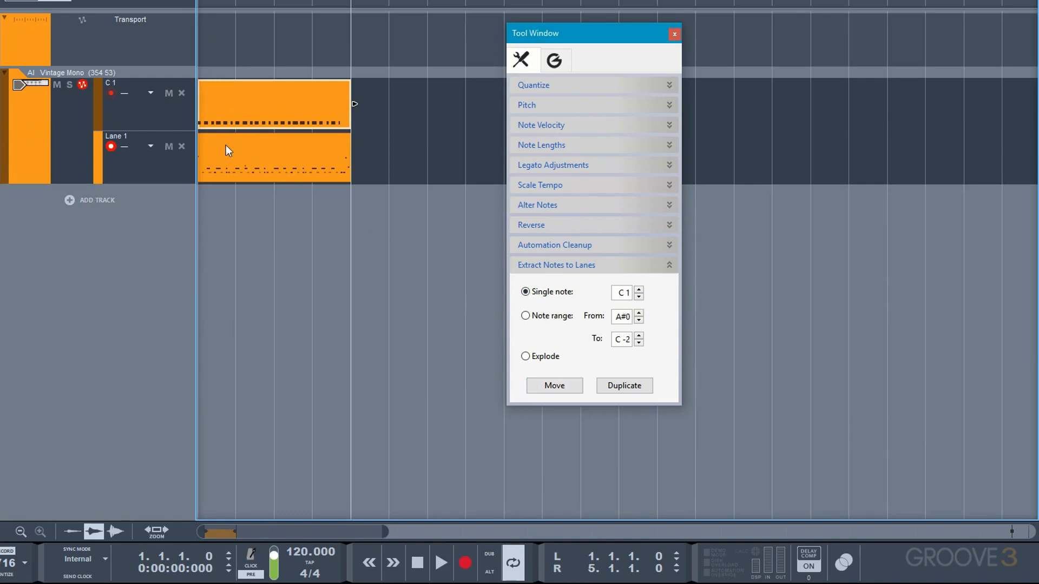
Step: Play the drum track and compare its sound with the C 1 lane muted and unmuted
{"action": "key", "text": "space"}
{"action": "left_click", "coordinate": [169, 93]}
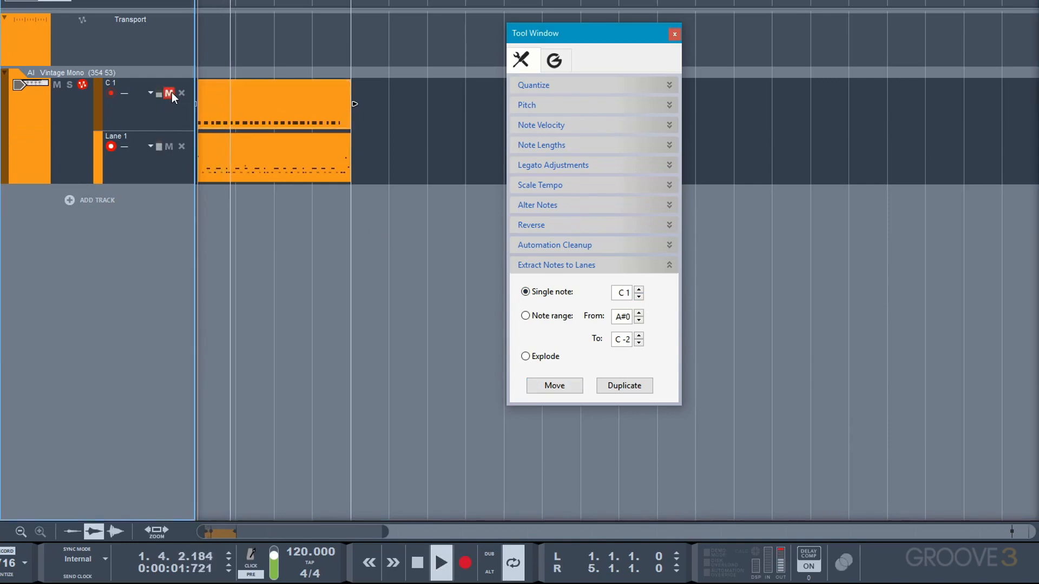
{"action": "left_click", "coordinate": [169, 93]}
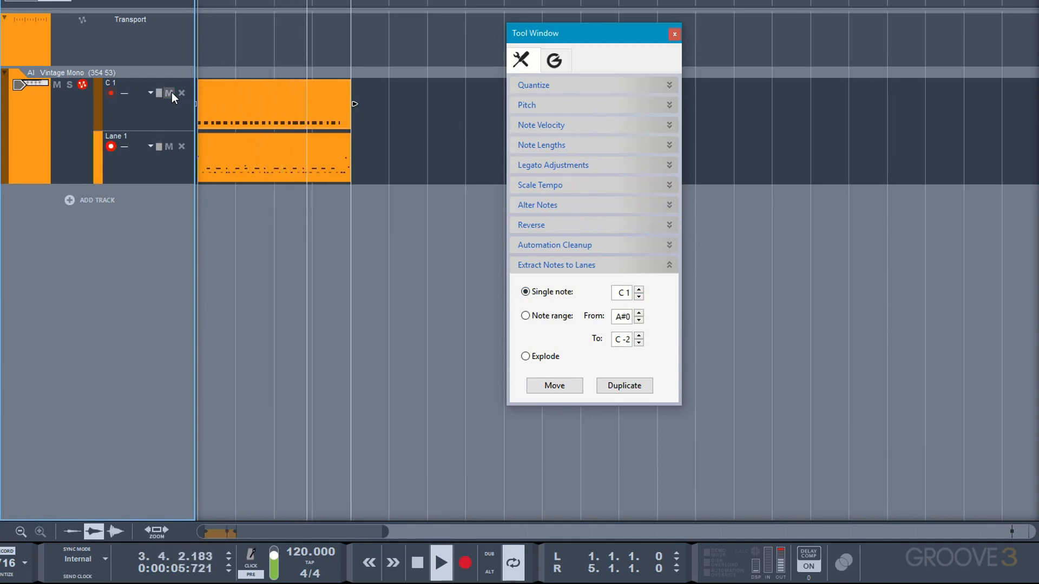
{"action": "key", "text": "space"}
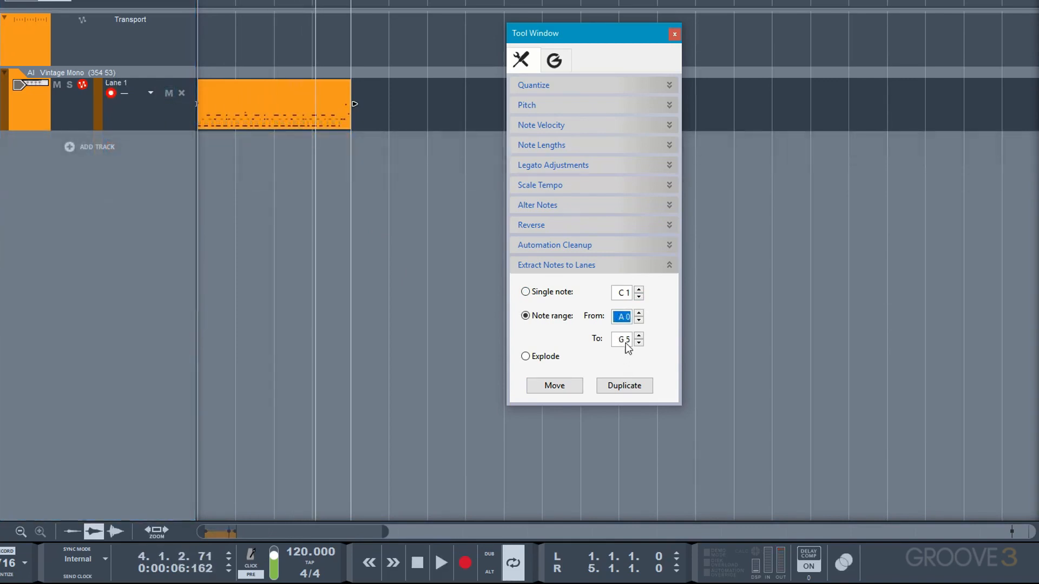
Step: Set the extraction range from A -1 to G#4, and explode the drum clip's notes into separate duplicated lanes
{"action": "left_click_drag", "start_coordinate": [624, 341], "coordinate": [634, 365]}
{"action": "left_click_drag", "start_coordinate": [622, 318], "coordinate": [623, 352]}
{"action": "left_click", "coordinate": [533, 358]}
{"action": "left_click", "coordinate": [555, 385]}
{"action": "left_click", "coordinate": [563, 387]}
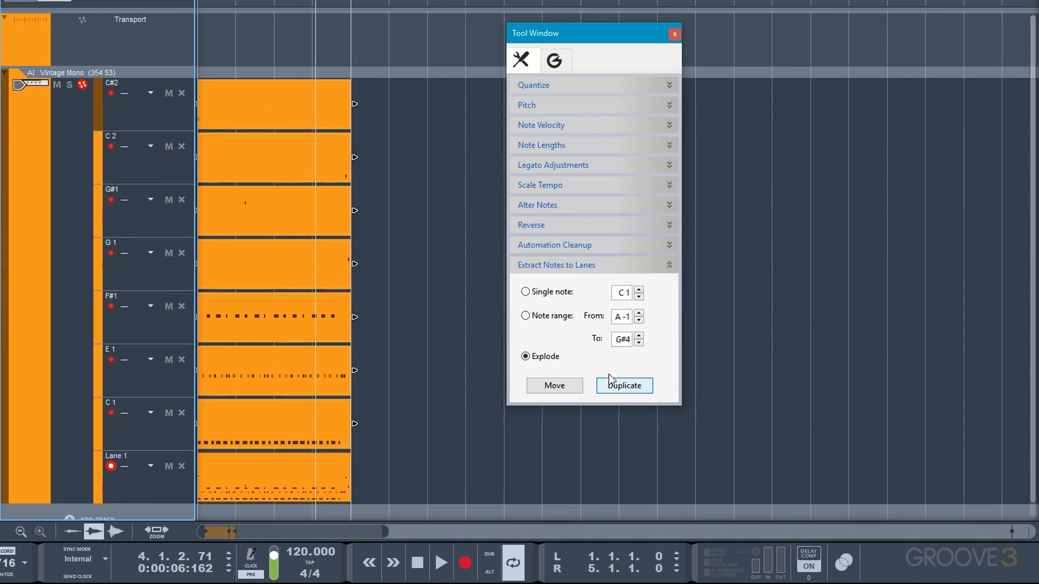
Step: Mute the original Lane 1 containing the complete drum clip
{"action": "left_click", "coordinate": [263, 464]}
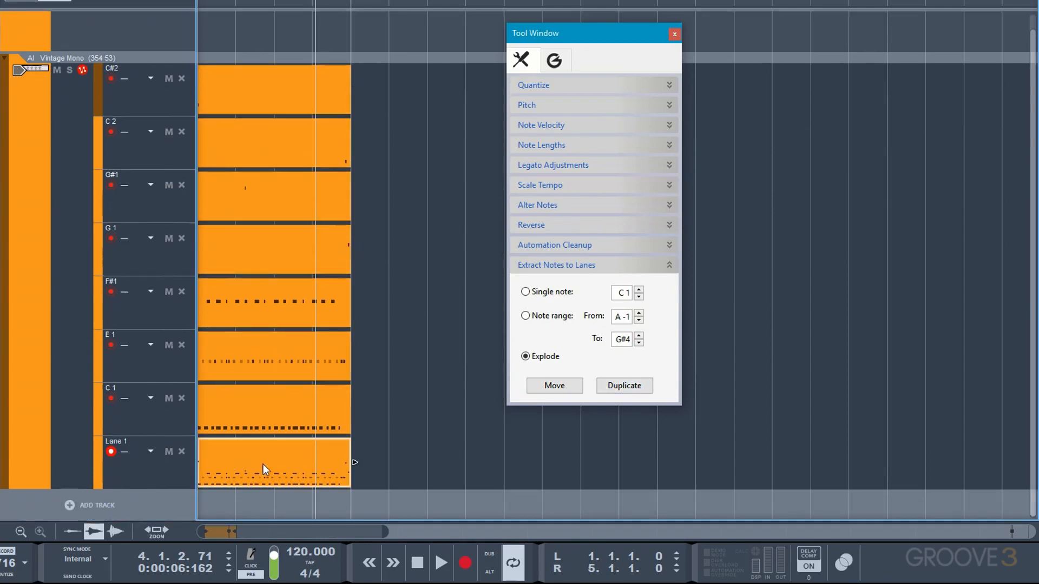
{"action": "key", "text": "m"}
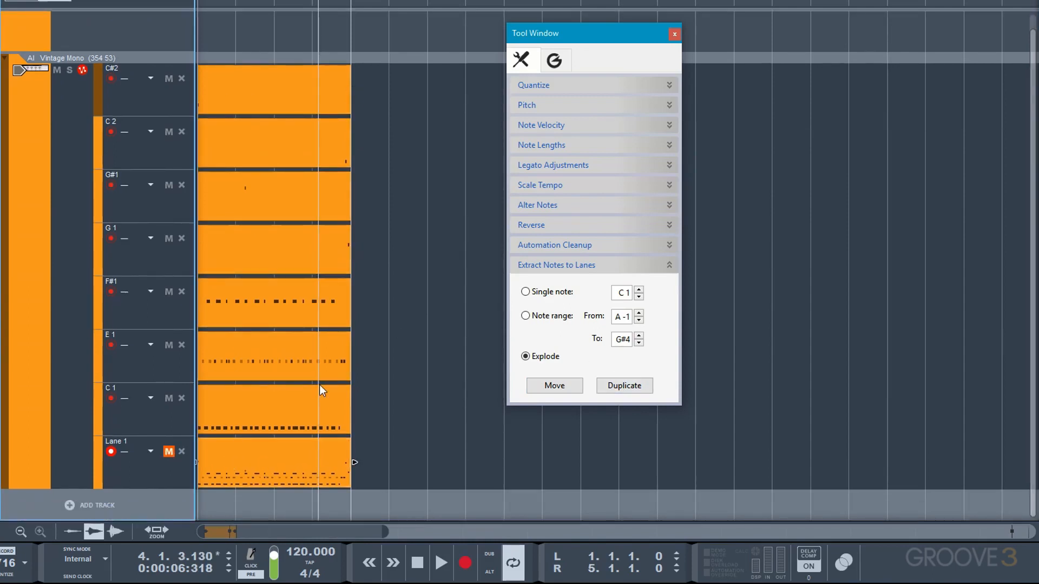